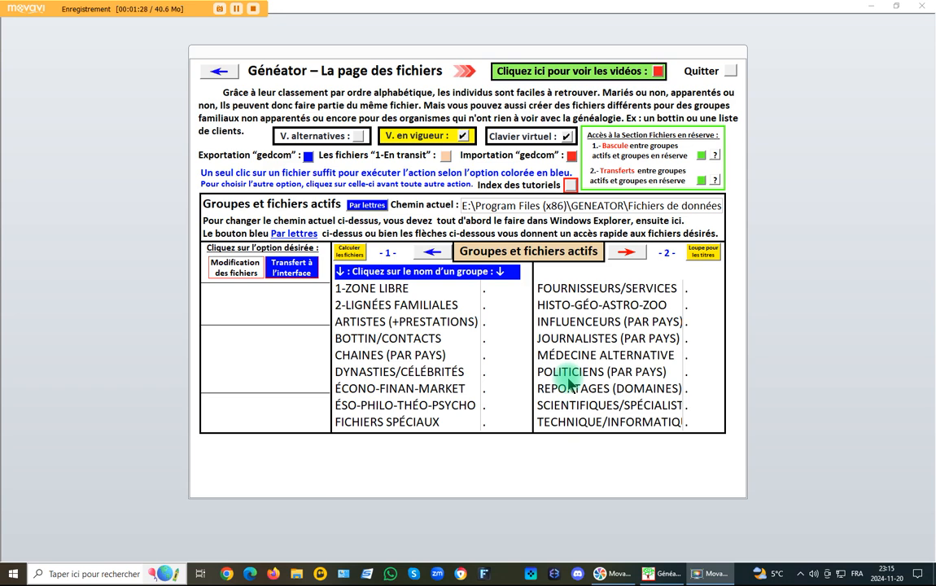
# Step: Open the 1-ZONE LIBRE group and switch to the file modification option
pyautogui.click(376, 290)
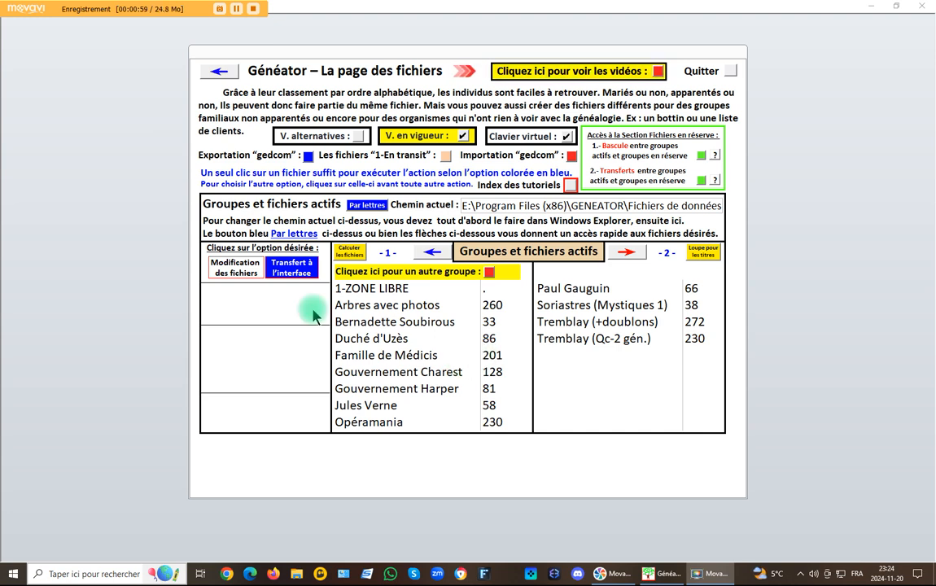
pyautogui.click(253, 8)
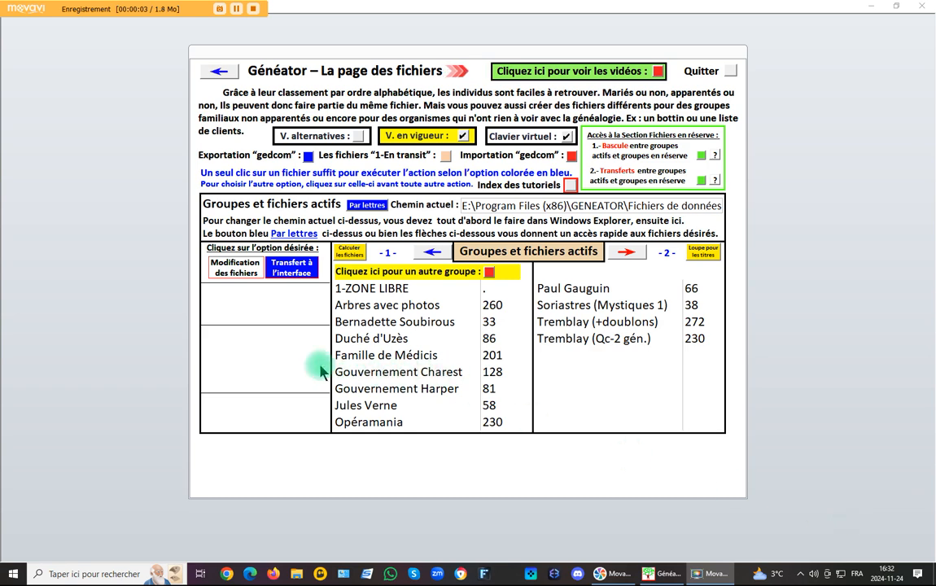
pyautogui.click(234, 270)
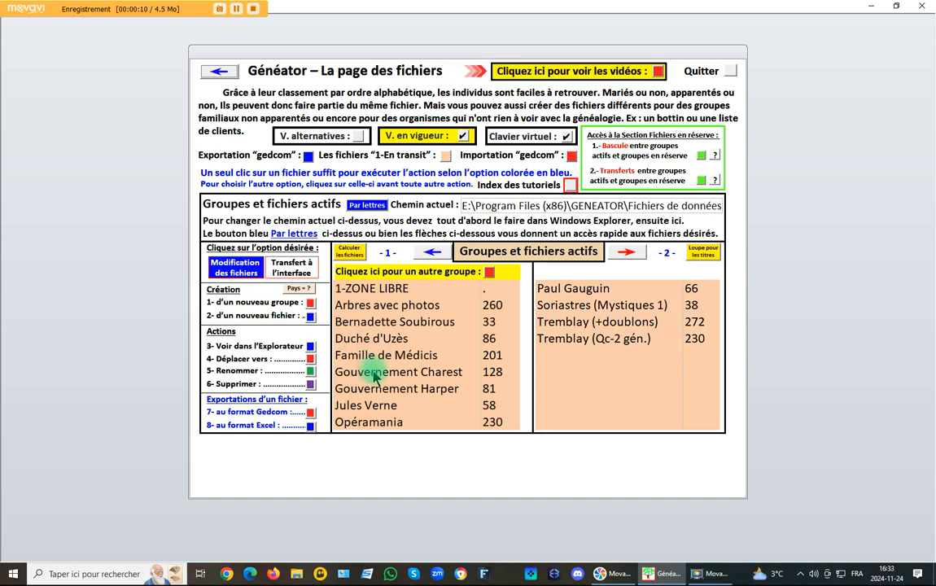
# Step: Move the Gouvernement Charest file from 1-ZONE LIBRE to the POLITICIENS (PAR PAYS) group
pyautogui.click(374, 375)
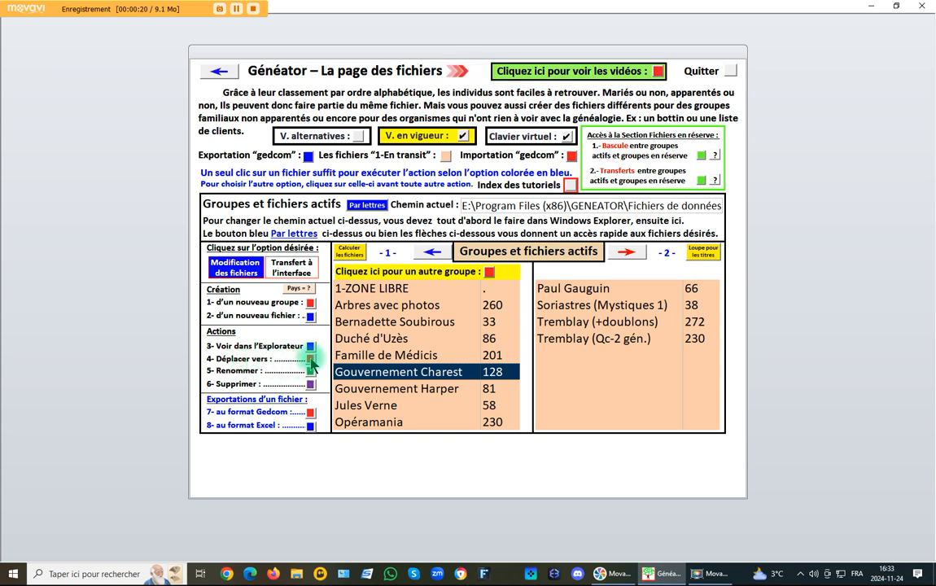
pyautogui.click(310, 359)
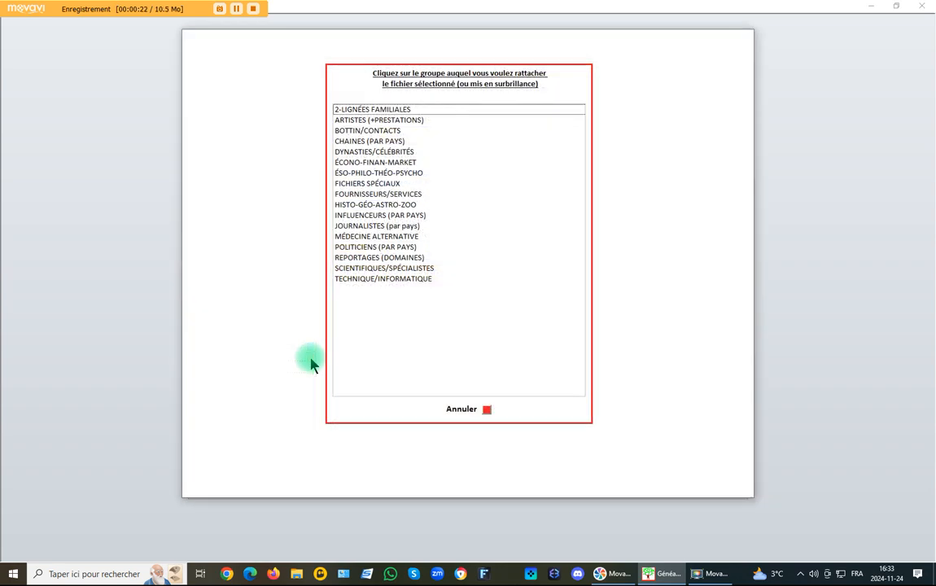
pyautogui.click(386, 250)
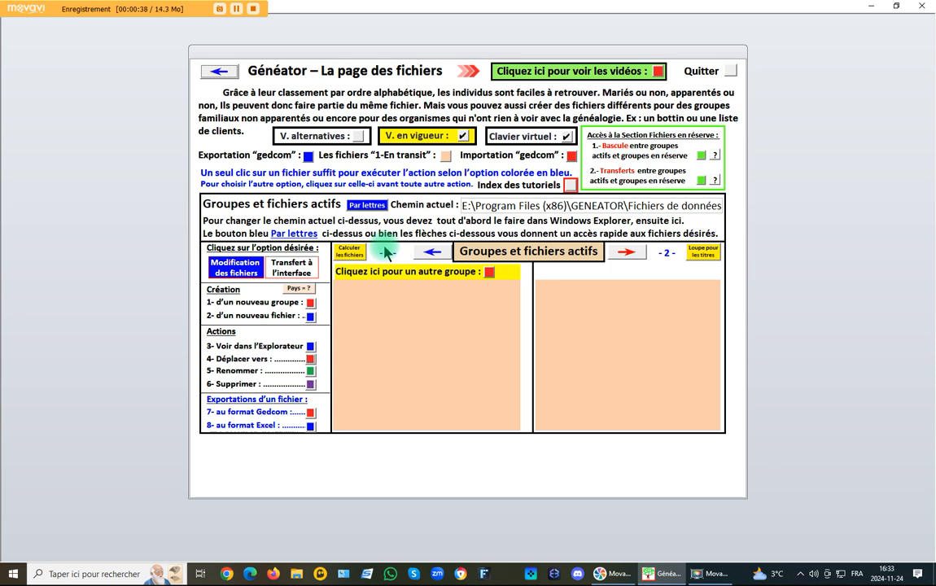
pyautogui.click(386, 251)
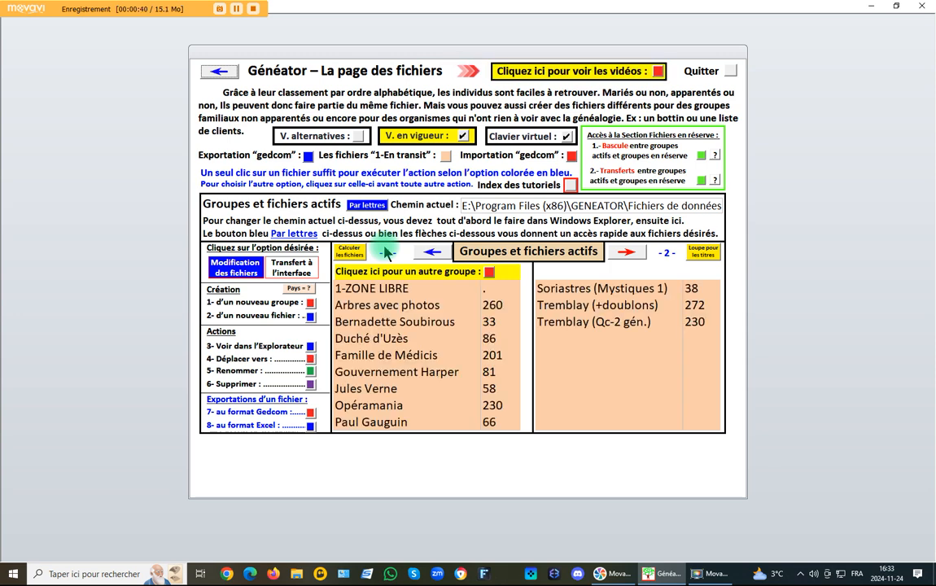
# Step: Move the Gouvernement Harper file from 1-ZONE LIBRE to the POLITICIENS (PAR PAYS) group
pyautogui.click(386, 375)
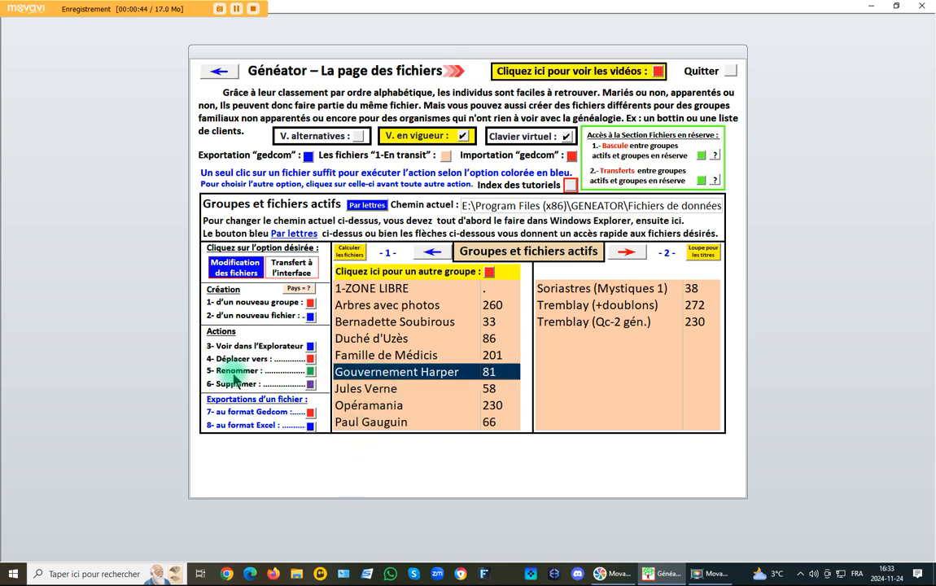
pyautogui.click(310, 360)
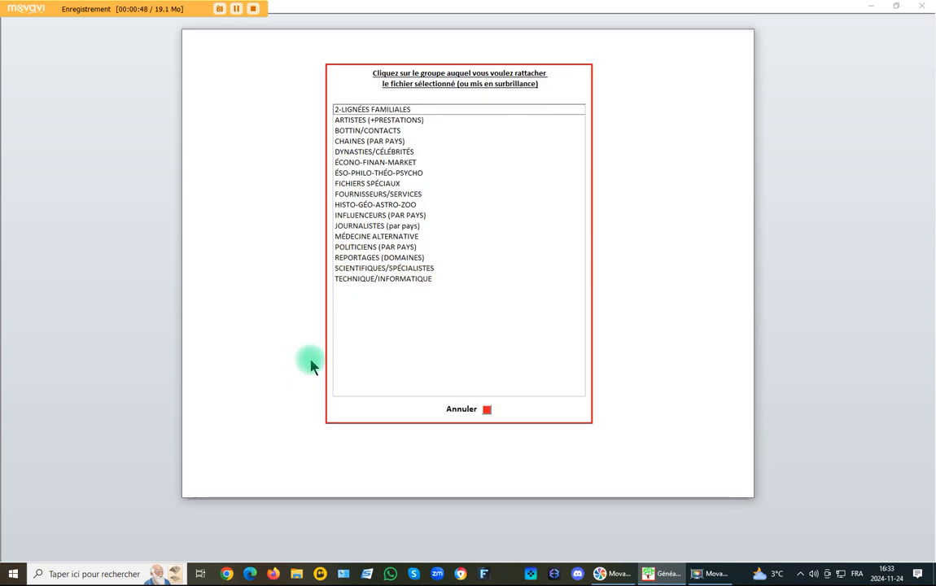
pyautogui.click(361, 248)
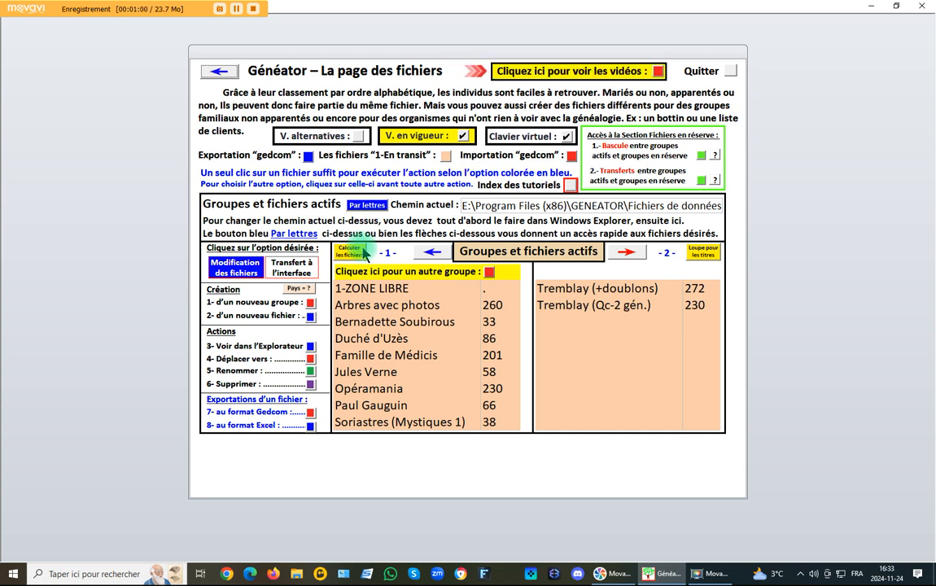
pyautogui.click(240, 12)
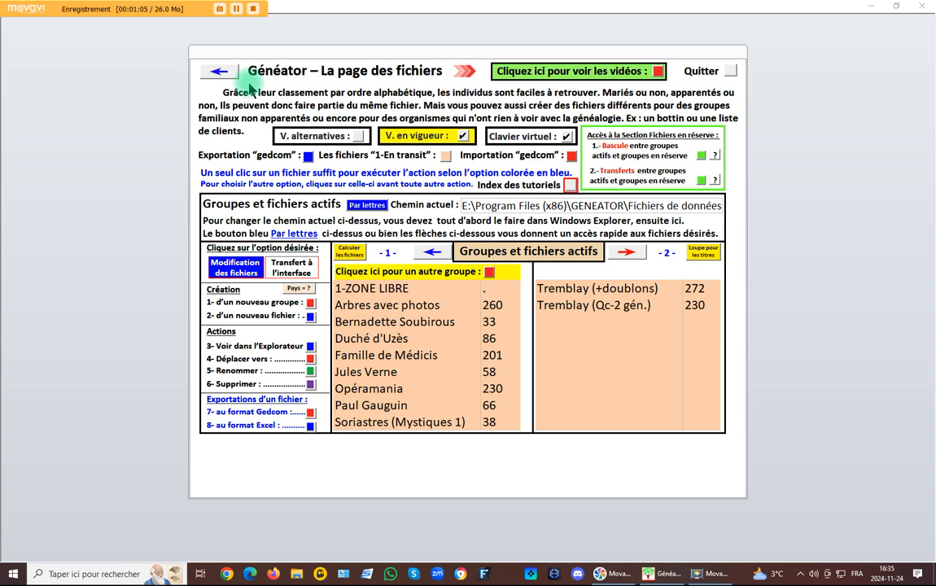
# Step: Return to the list of groups and open the POLITICIENS (PAR PAYS) group
pyautogui.click(399, 275)
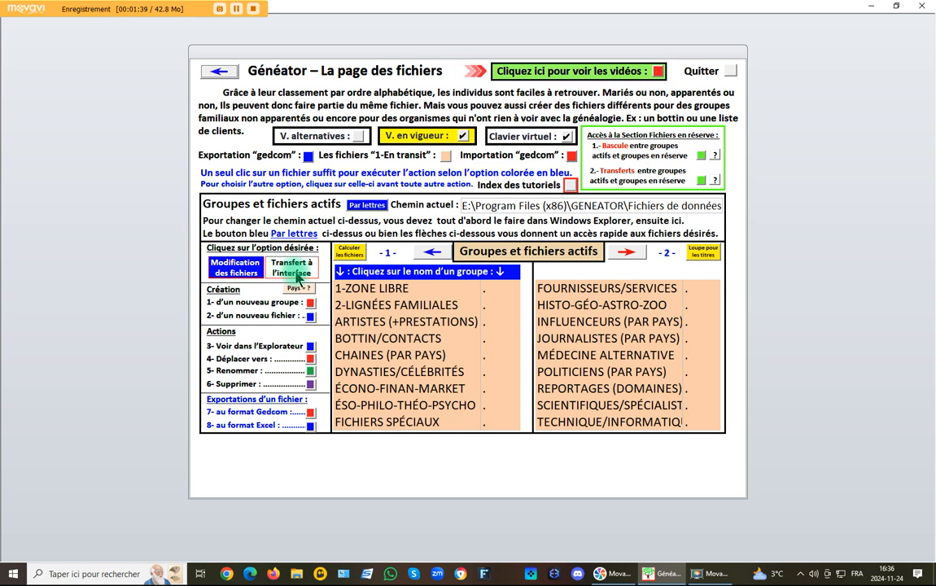
pyautogui.click(583, 377)
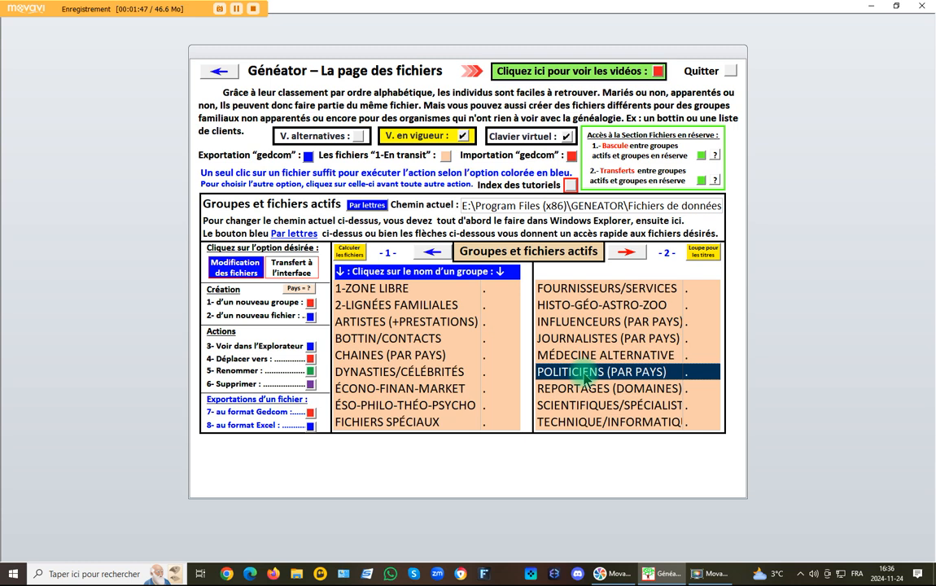
pyautogui.click(583, 377)
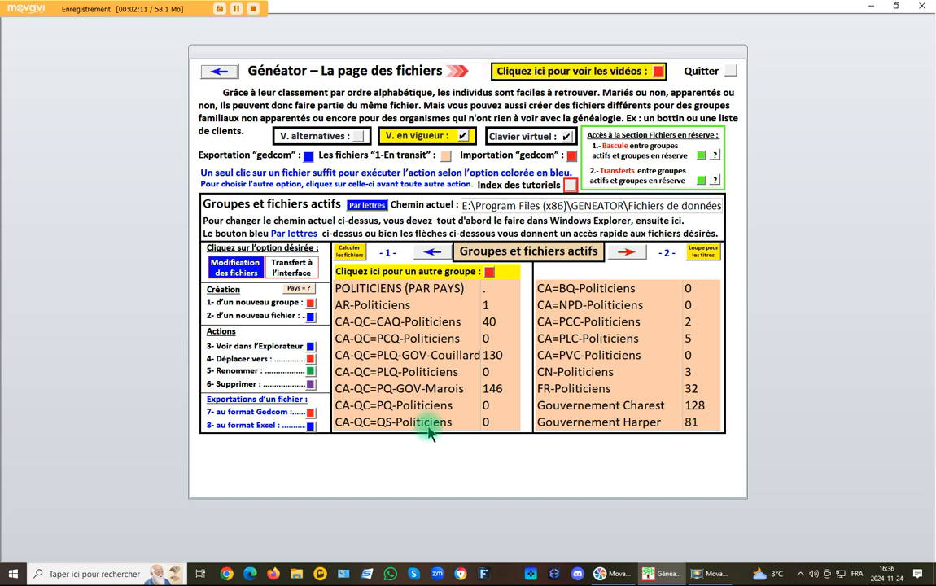
pyautogui.click(255, 9)
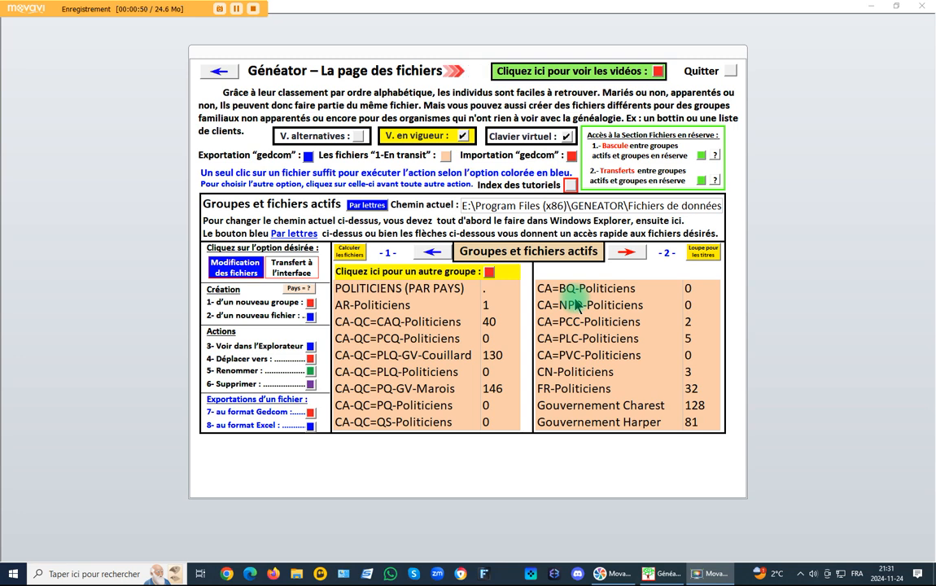
pyautogui.click(401, 358)
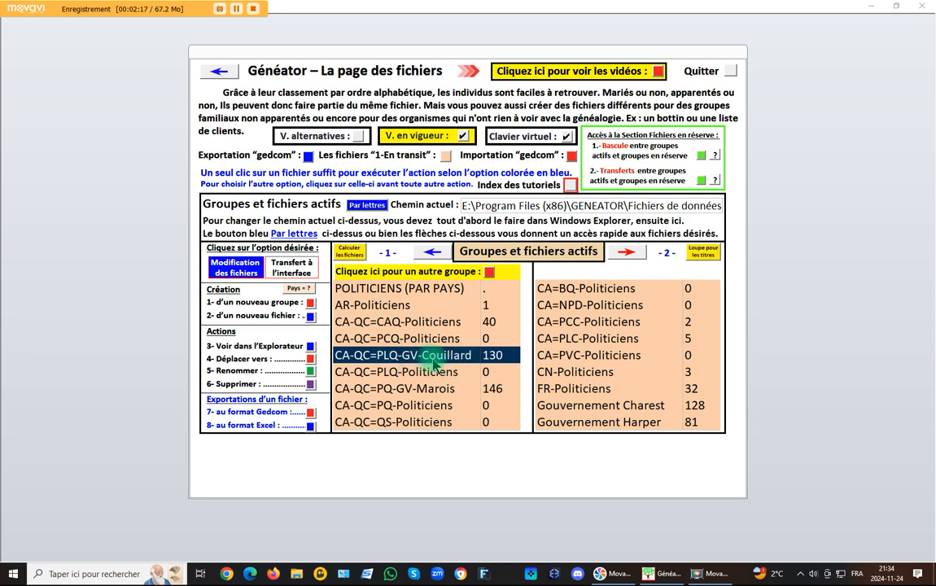
pyautogui.click(234, 9)
pyautogui.click(219, 10)
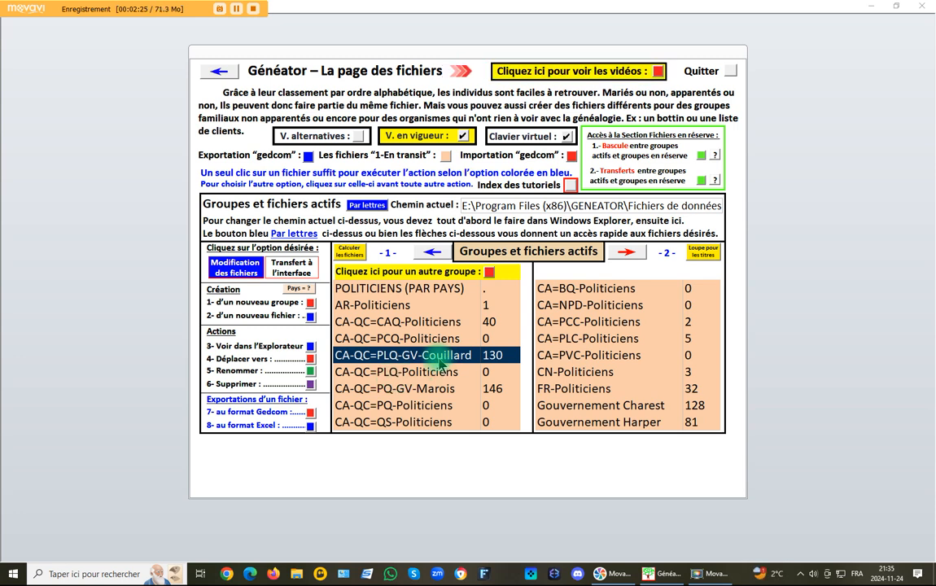
# Step: Rename the Gouvernement Charest file as CA-QC=PLQ-GV-Charest
pyautogui.click(575, 410)
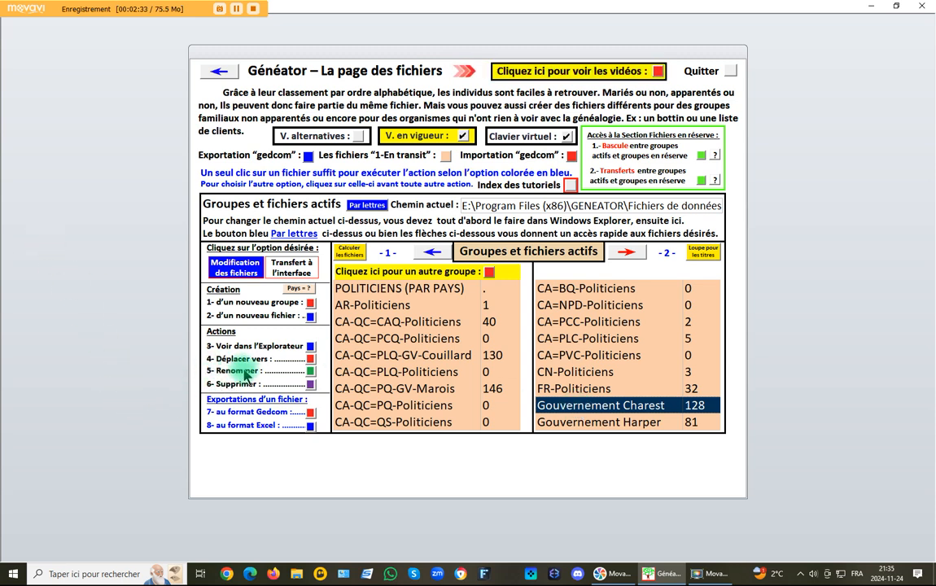
pyautogui.click(310, 371)
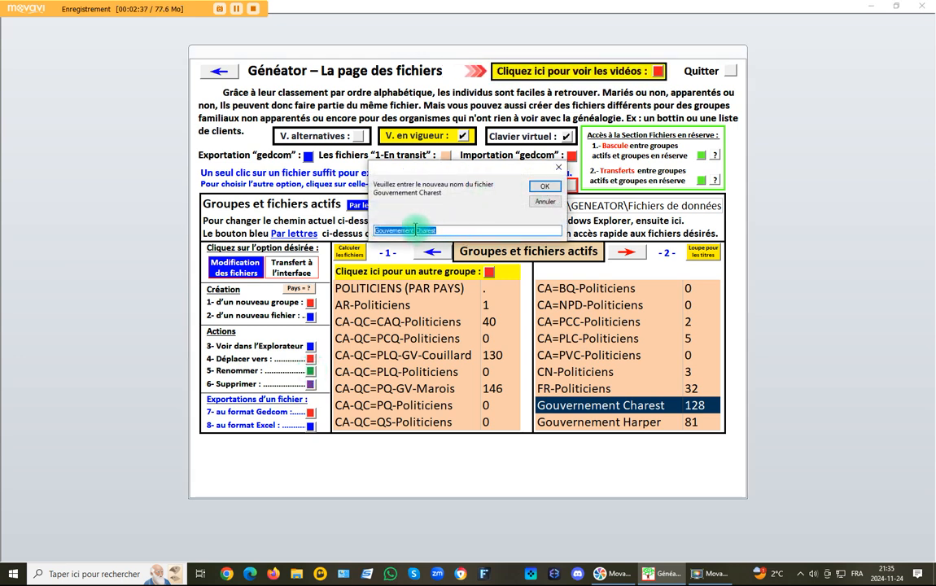
pyautogui.click(415, 230)
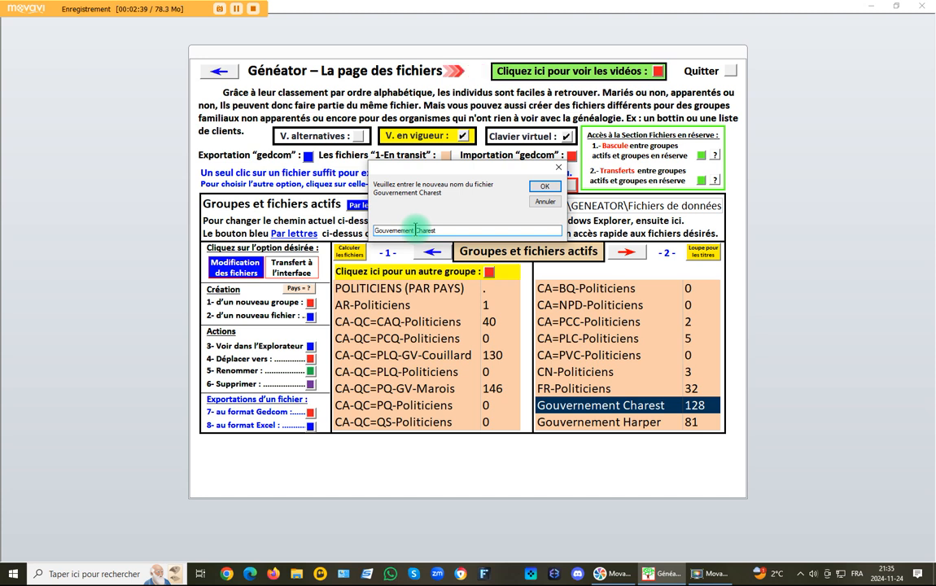
pyautogui.moveTo(415, 230); pyautogui.dragTo(379, 250)
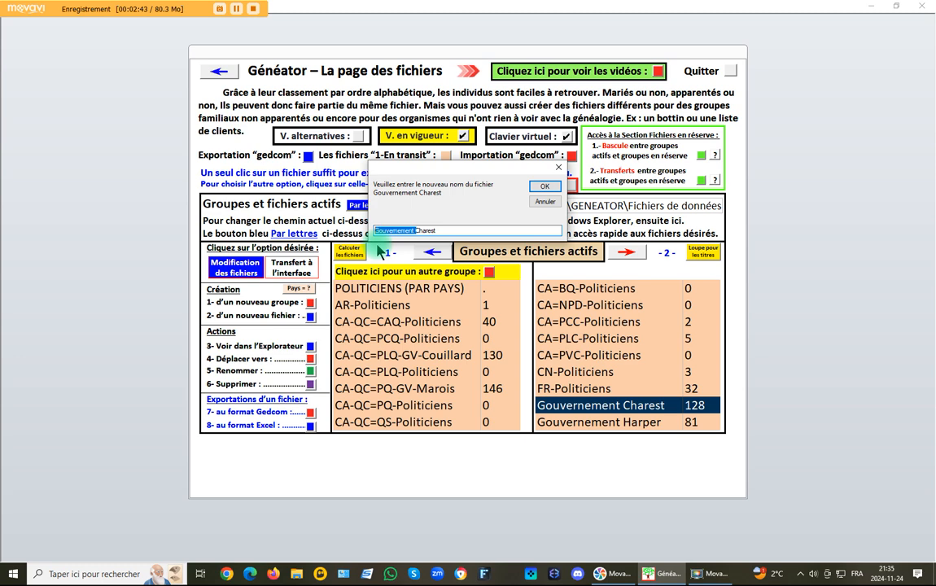
pyautogui.write('CA-QC=PLQ-GOV-')
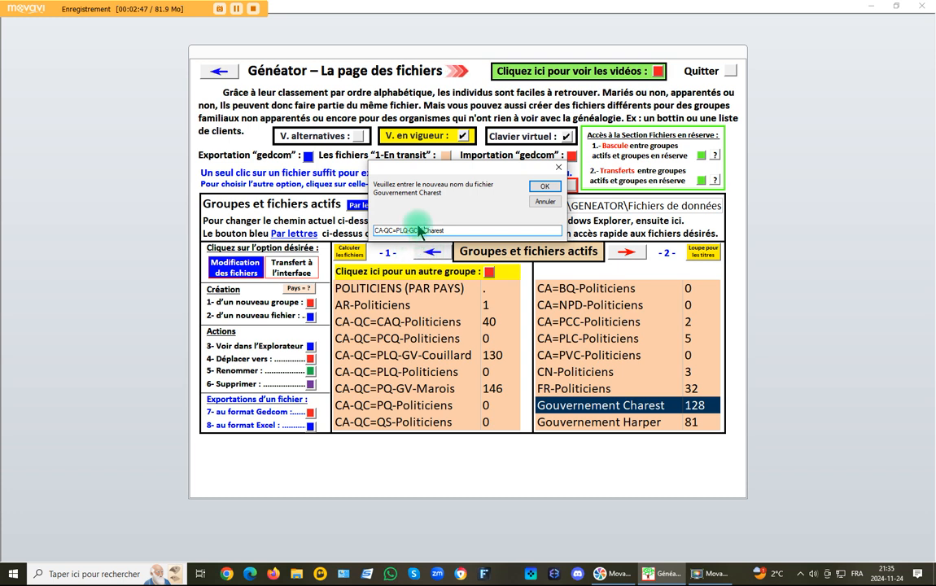
pyautogui.click(412, 230)
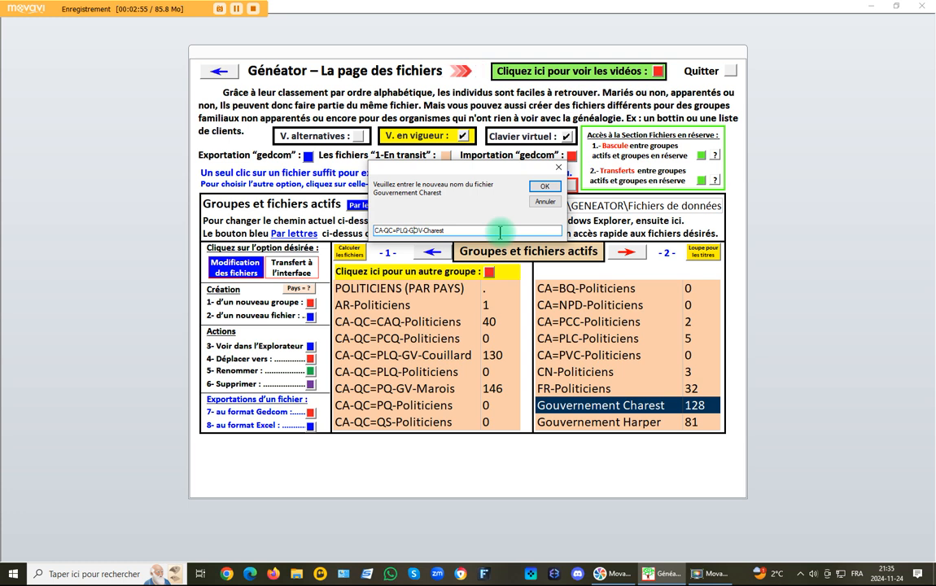
pyautogui.press('BackSpace')
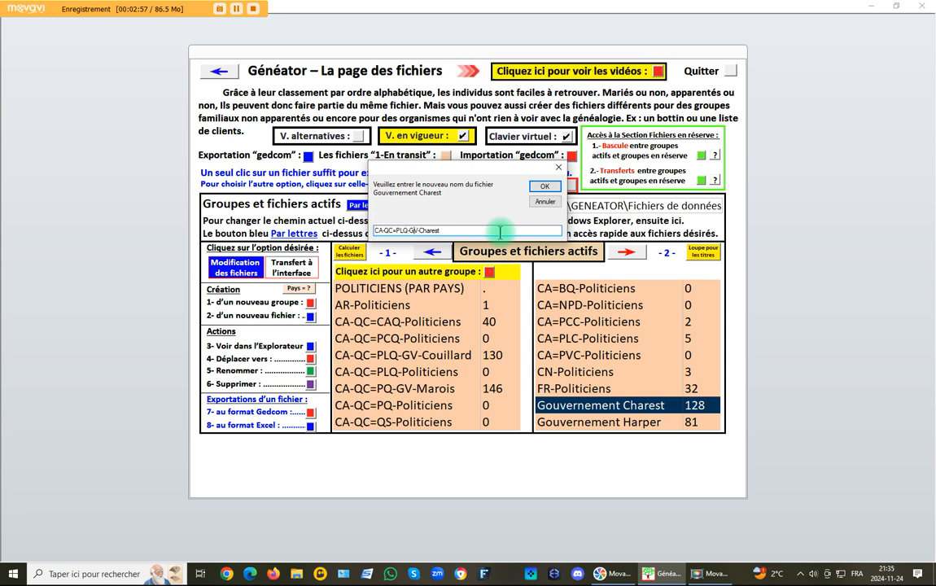
pyautogui.click(543, 188)
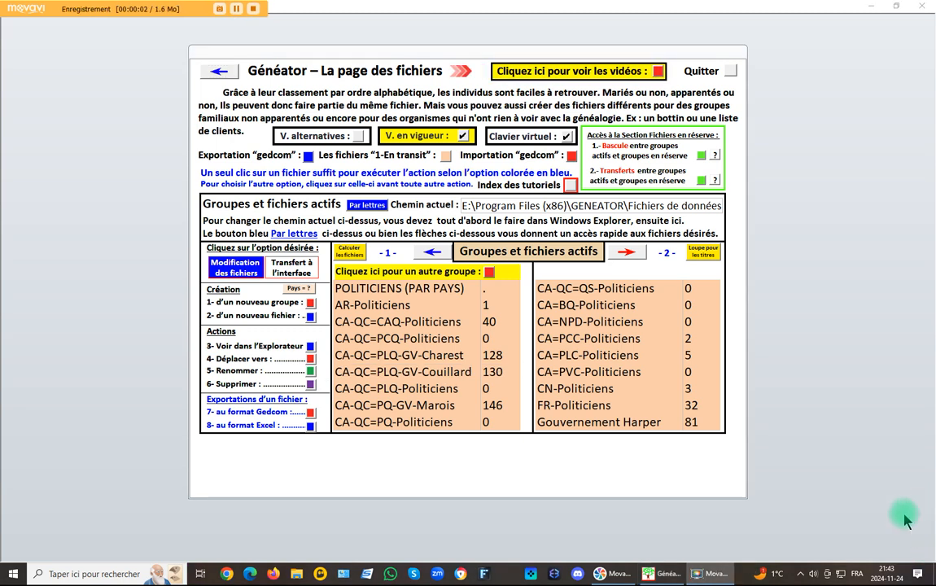
# Step: Start renaming the Gouvernement Harper file, replacing "Gouvernement" with the prefix "CA-QC=PLQ-GV-" in the new name
pyautogui.click(587, 428)
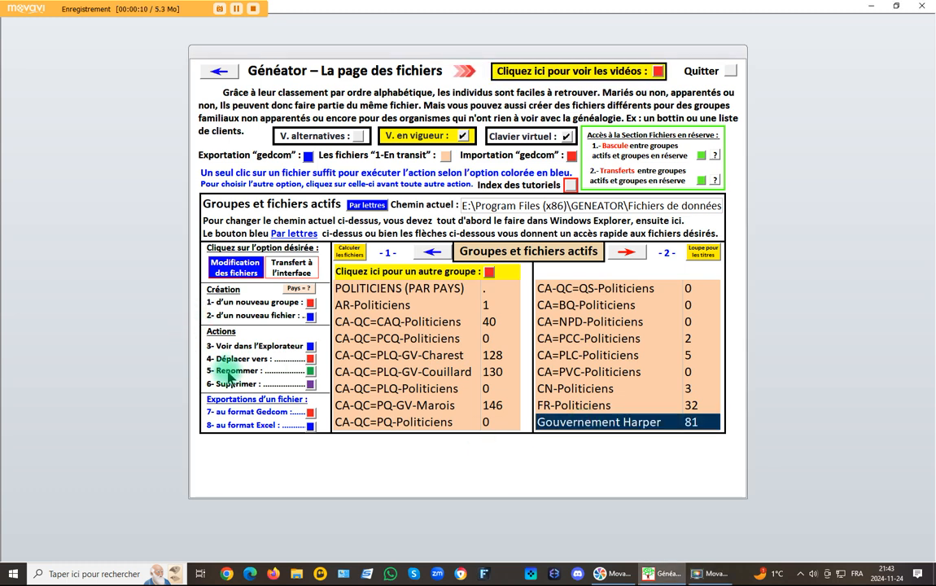
pyautogui.click(310, 373)
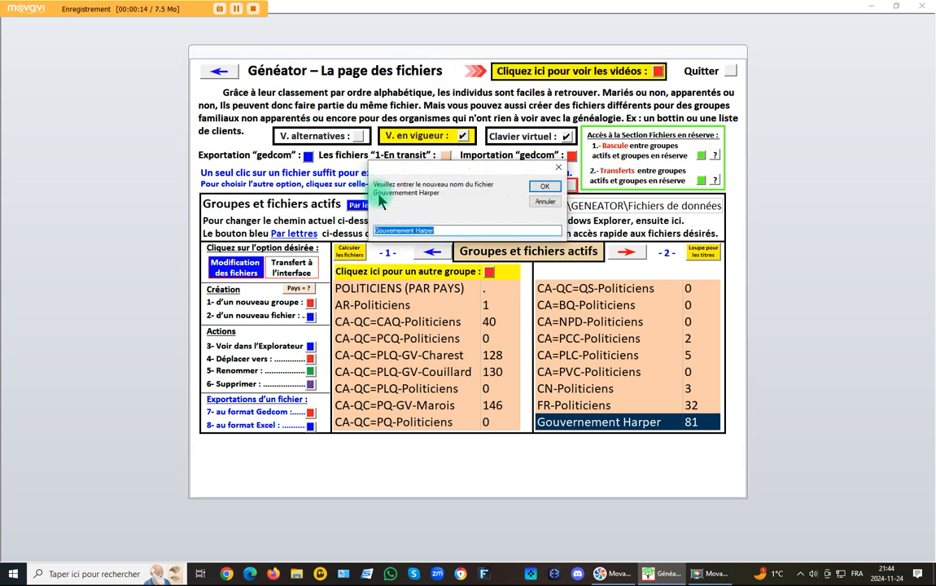
pyautogui.click(415, 230)
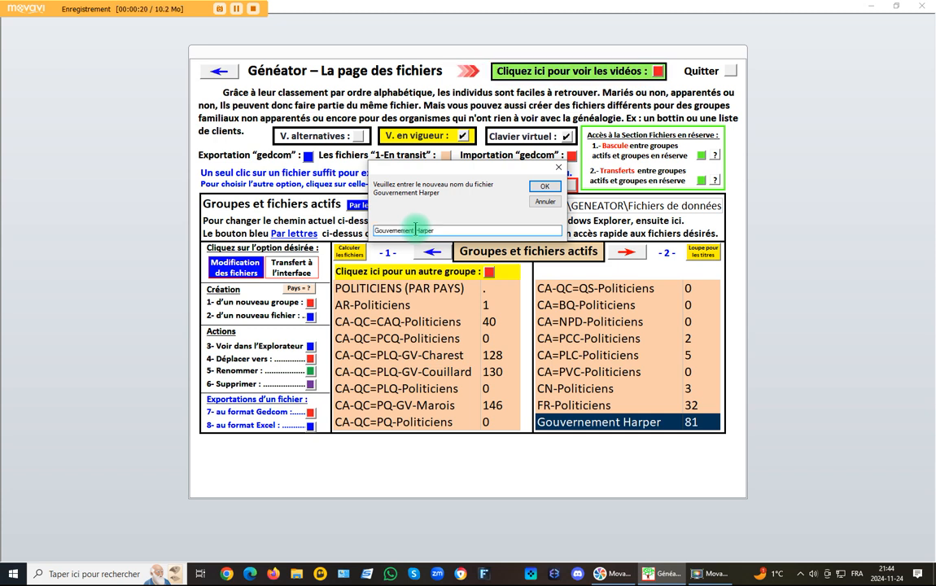
pyautogui.moveTo(415, 230); pyautogui.dragTo(366, 232)
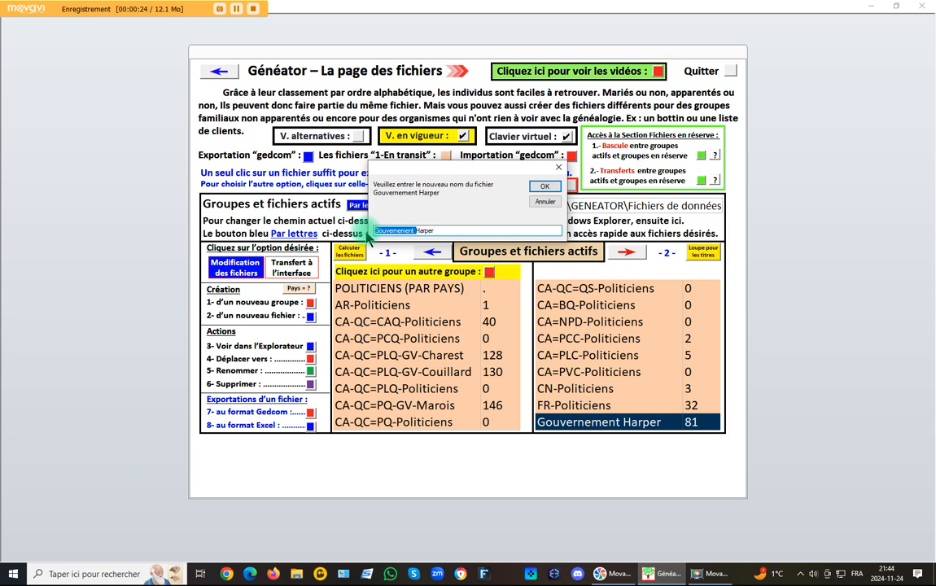
pyautogui.write('CA-QC=PLQ-GV-')
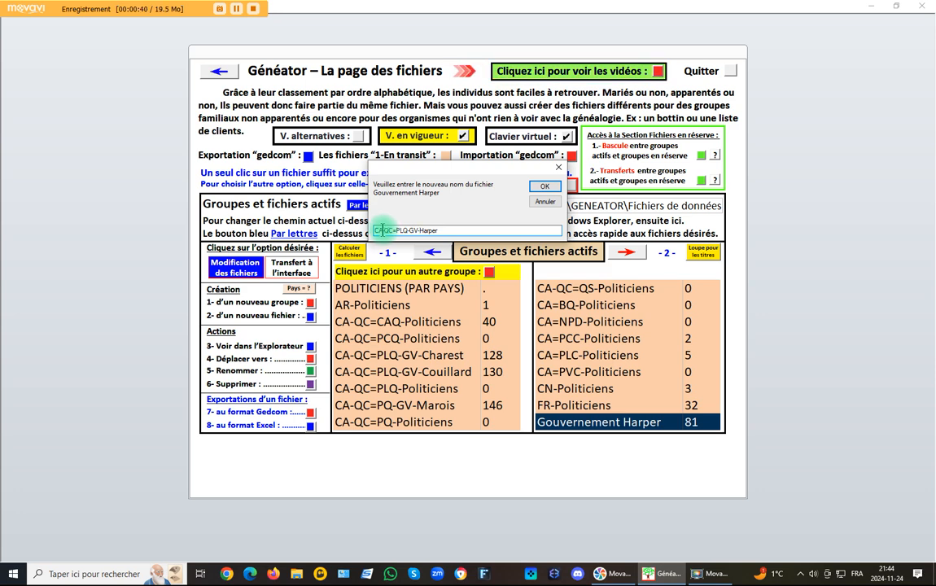
# Step: Remove the "-QC" part from the new file name so that it begins with "CA="
pyautogui.moveTo(382, 231); pyautogui.dragTo(390, 231)
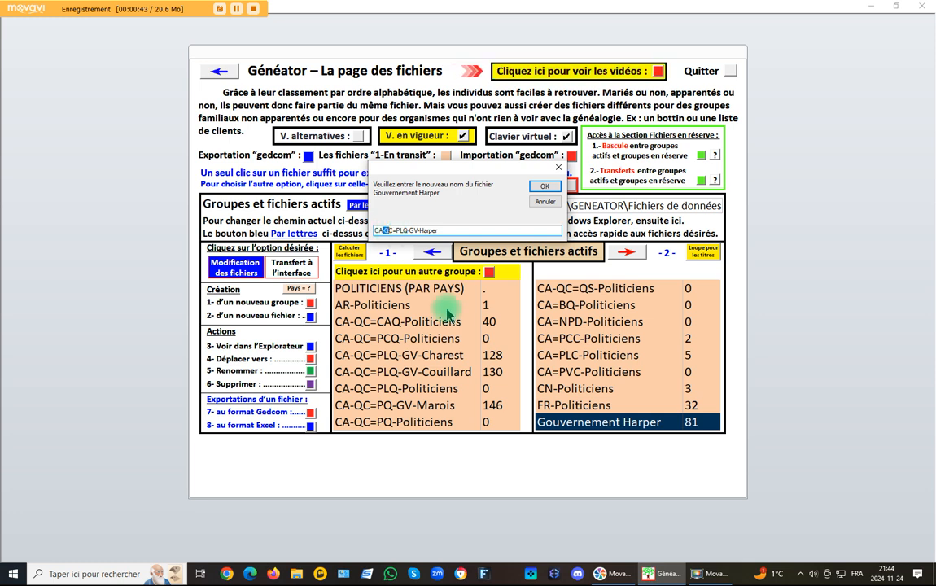
pyautogui.press('BackSpace')
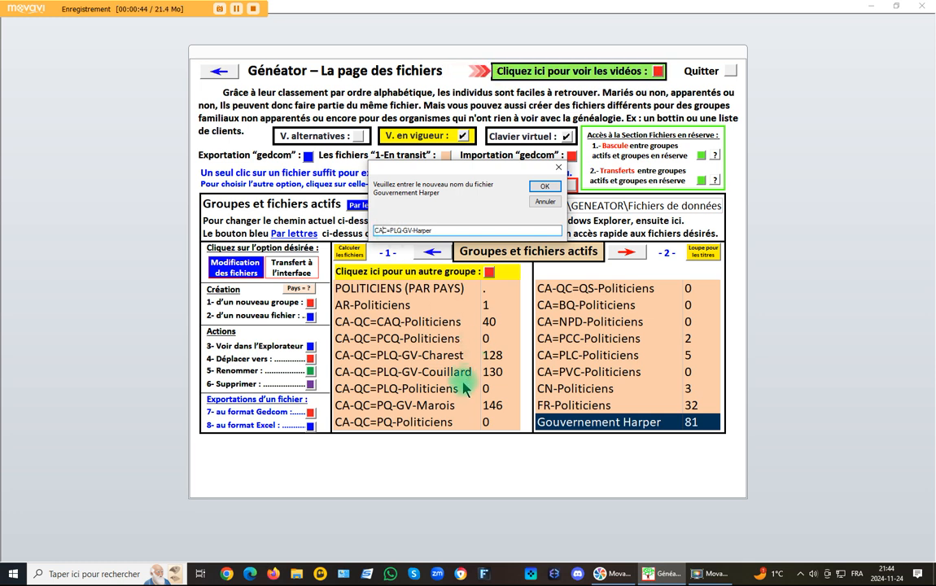
pyautogui.write('C')
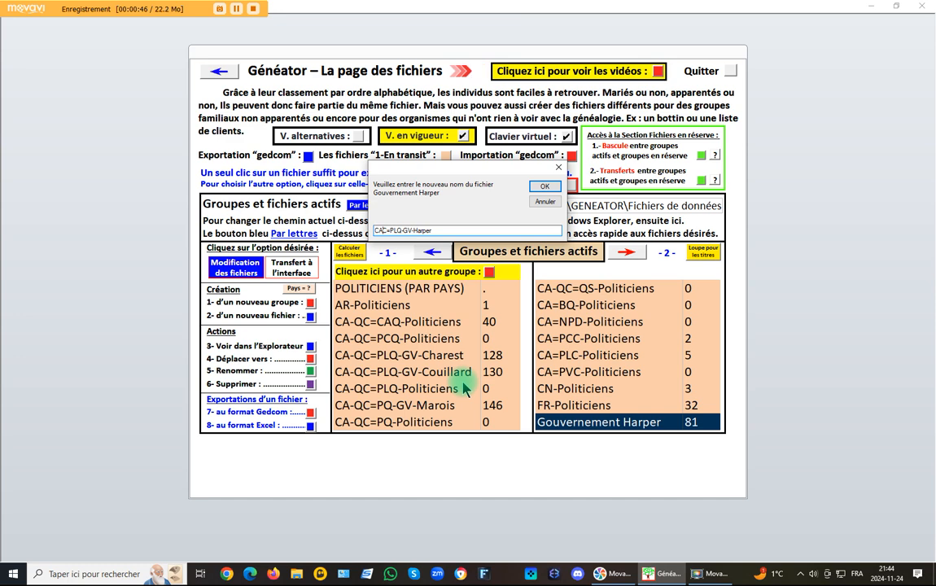
pyautogui.press('BackSpace')
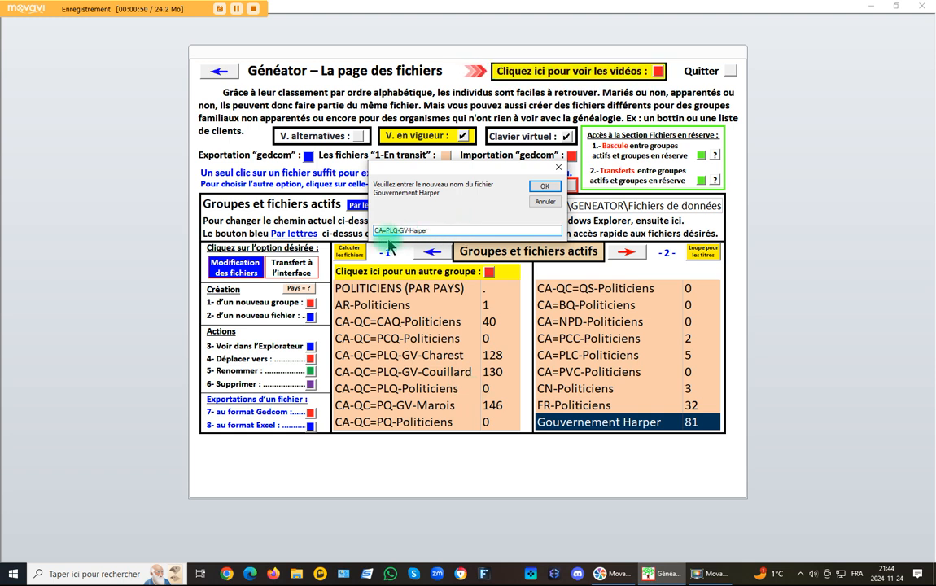
pyautogui.press('BackSpace')
pyautogui.write('-')
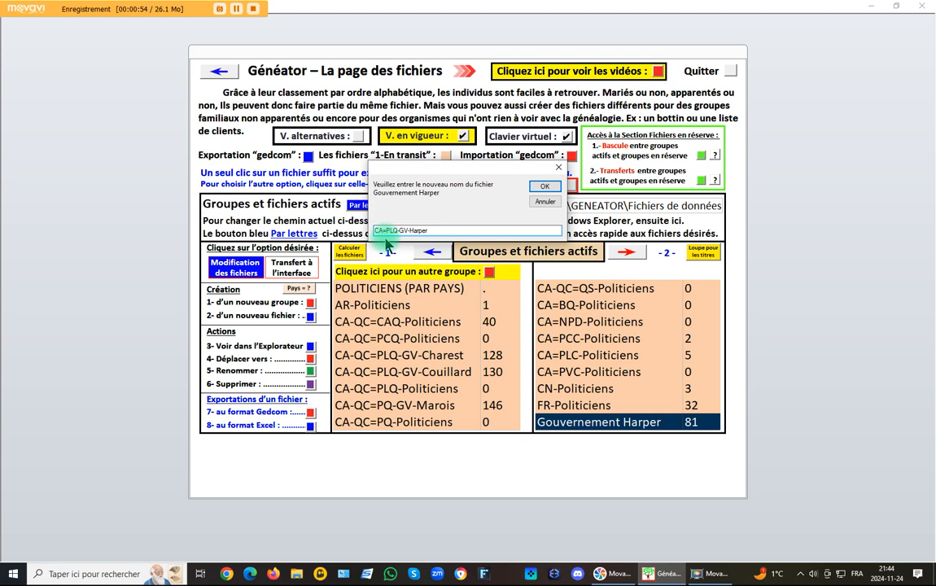
pyautogui.press('BackSpace')
pyautogui.write('=')
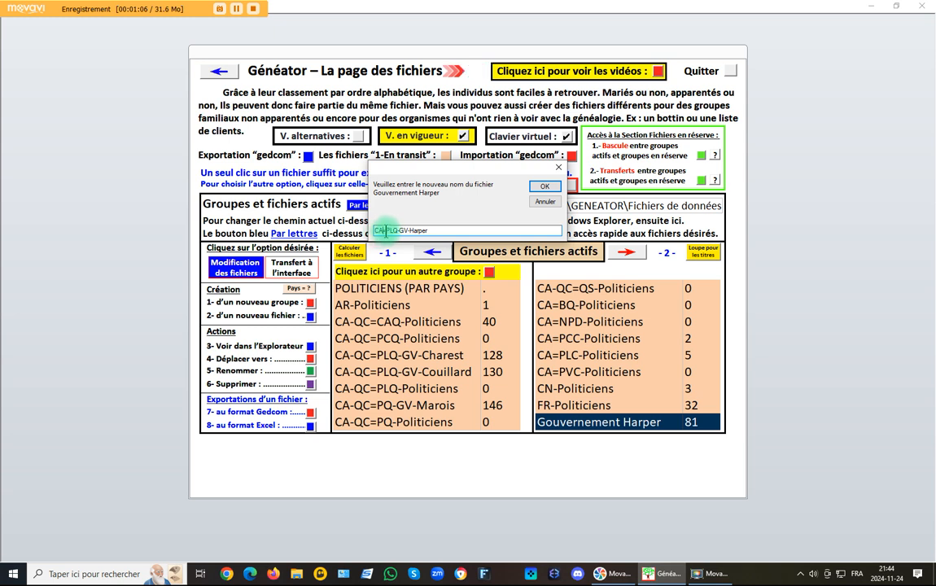
# Step: Replace PLQ with PCC in the new name and confirm the file name as CA=PCC-GV-Harper
pyautogui.moveTo(385, 231); pyautogui.dragTo(397, 231)
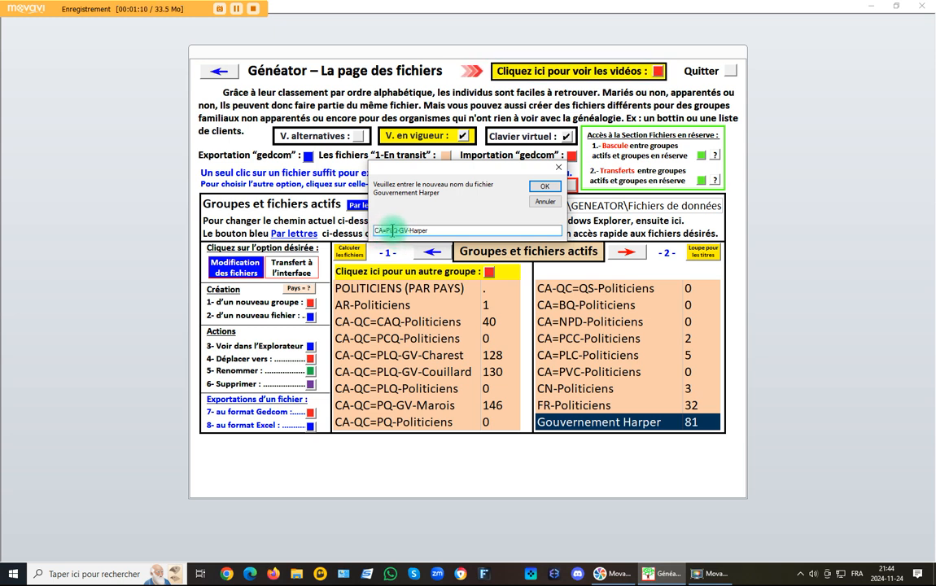
pyautogui.click(388, 231)
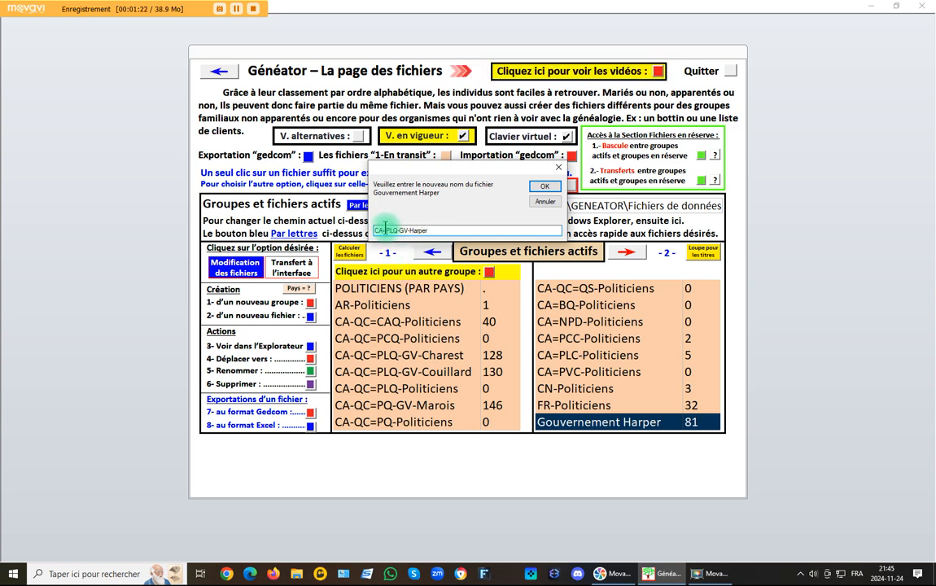
pyautogui.moveTo(386, 230); pyautogui.dragTo(395, 229)
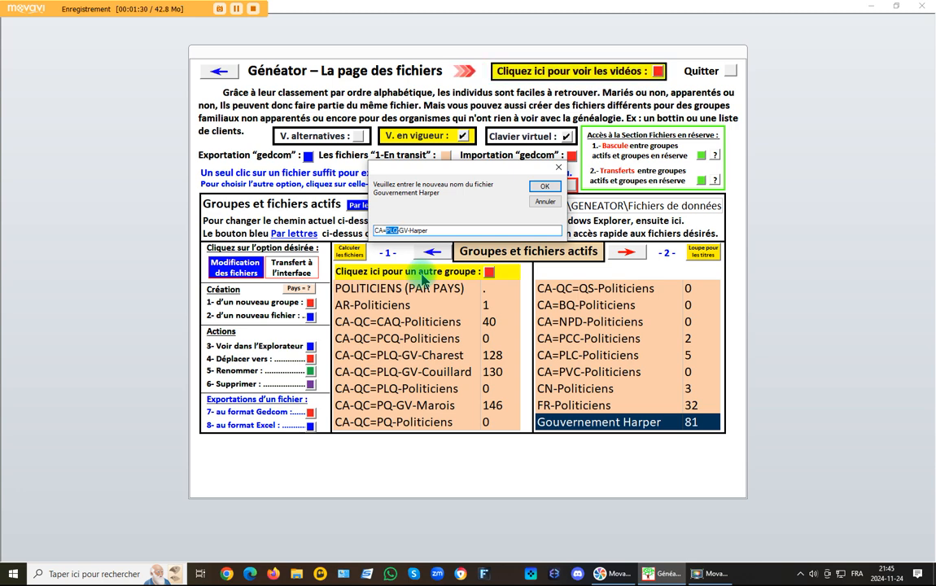
pyautogui.write('PCC-')
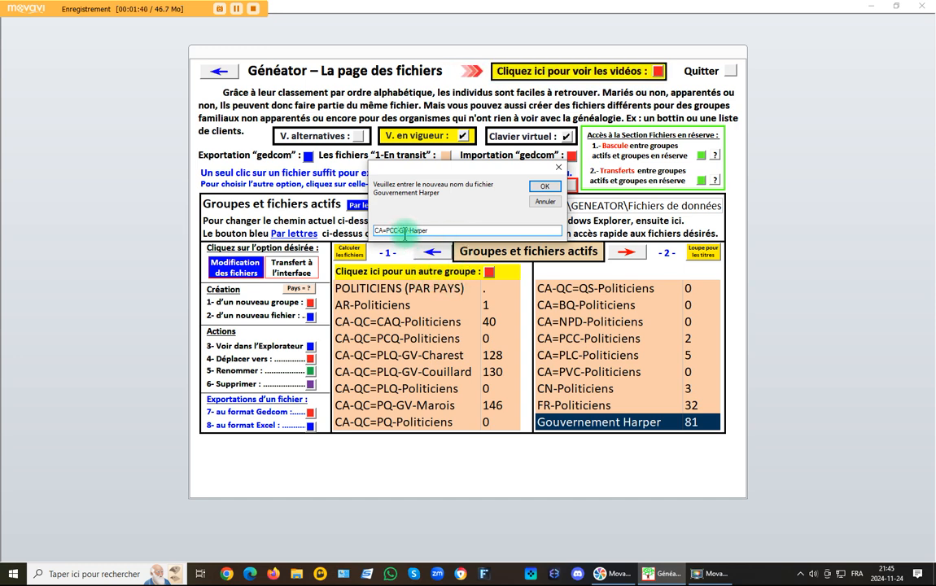
pyautogui.click(402, 230)
pyautogui.click(408, 230)
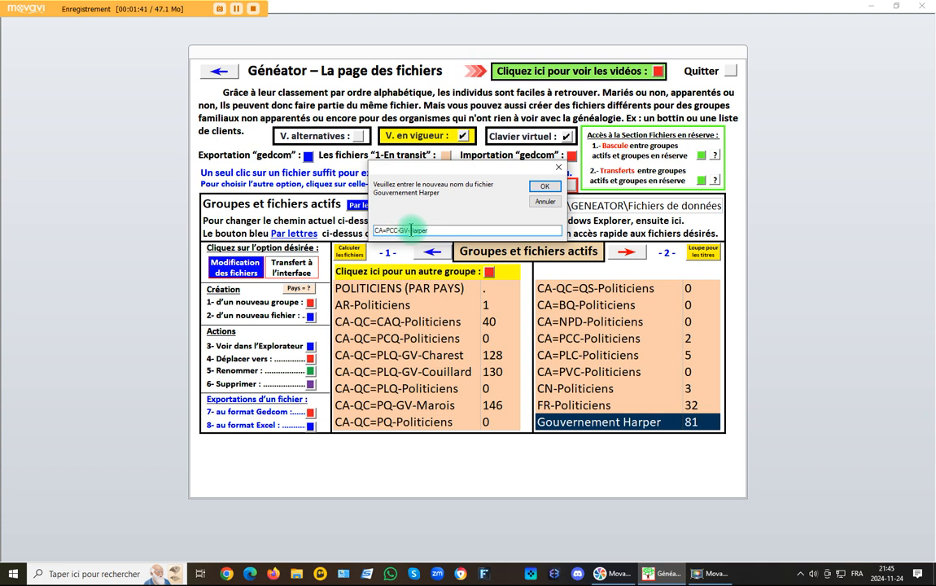
pyautogui.hotkey('shift', 'Left')
pyautogui.hotkey('shift', 'Left')
pyautogui.hotkey('shift', 'Left')
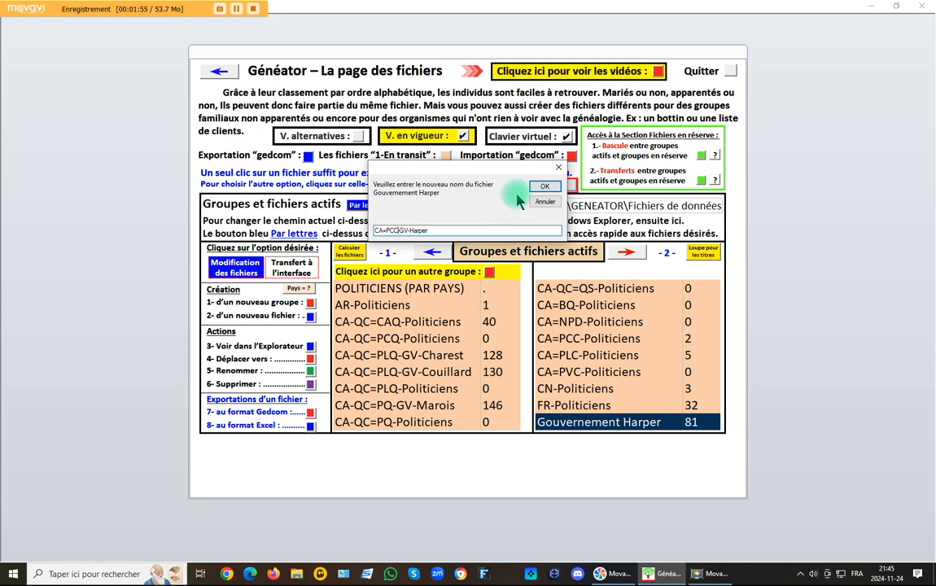
pyautogui.click(220, 8)
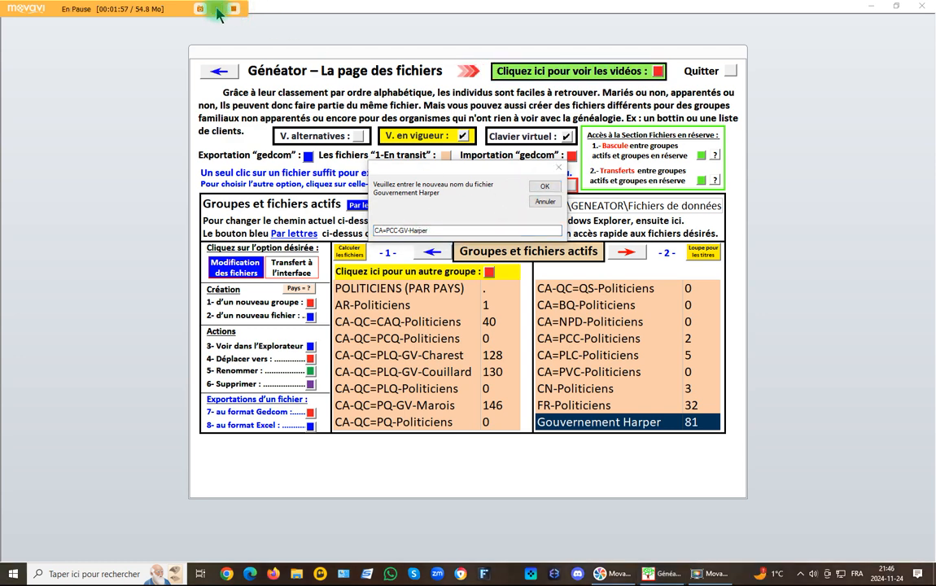
pyautogui.click(220, 10)
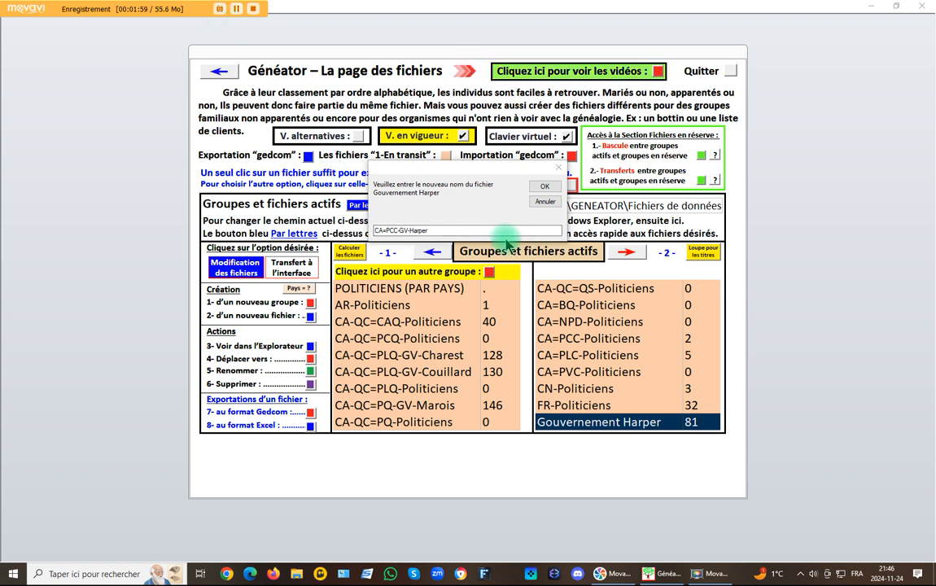
pyautogui.click(539, 188)
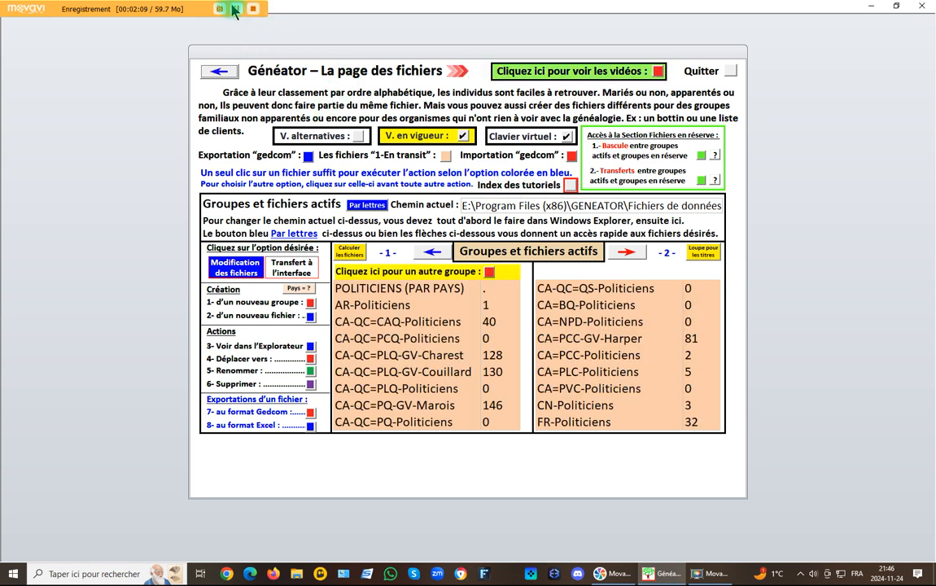
pyautogui.click(235, 9)
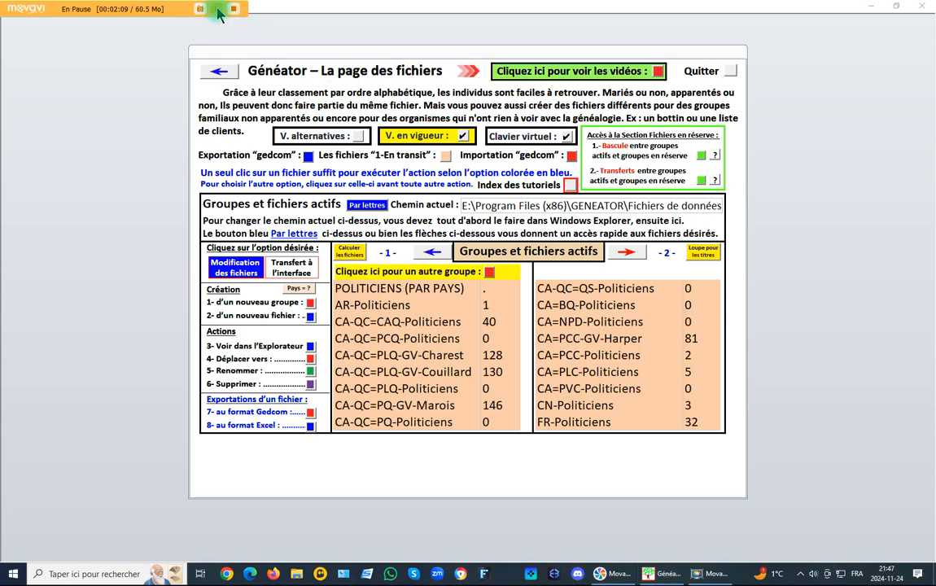
pyautogui.click(219, 10)
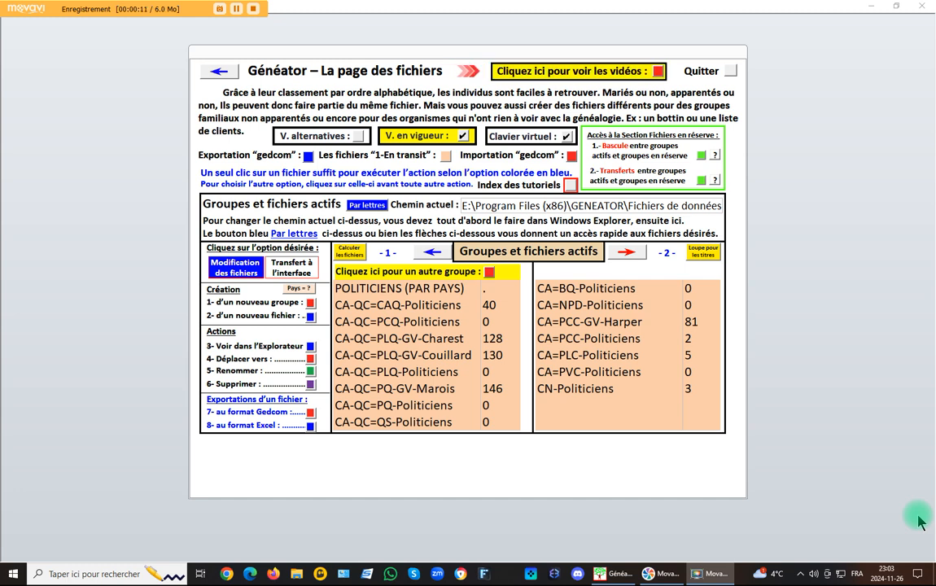
# Step: Return to the list of groups and open the 1-ZONE LIBRE group
pyautogui.click(423, 275)
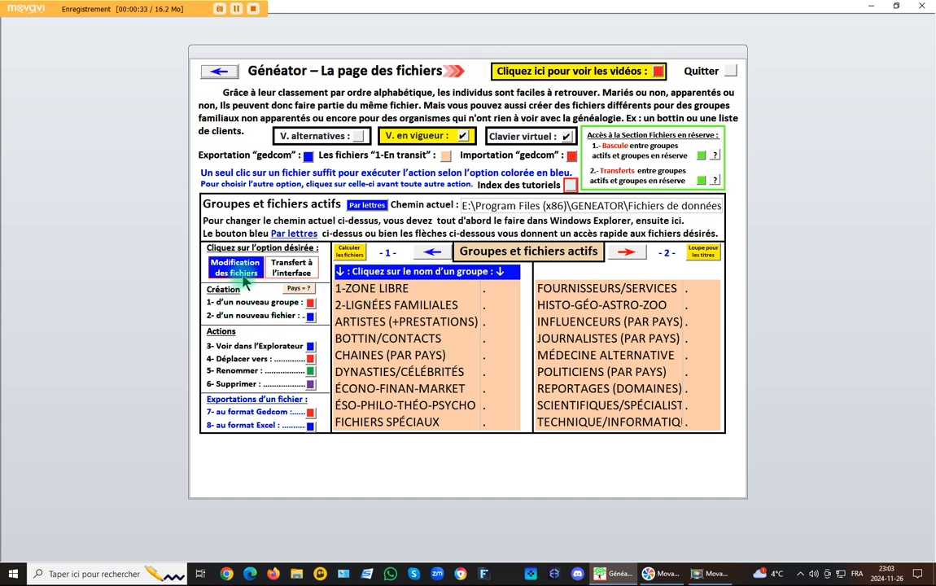
pyautogui.click(376, 295)
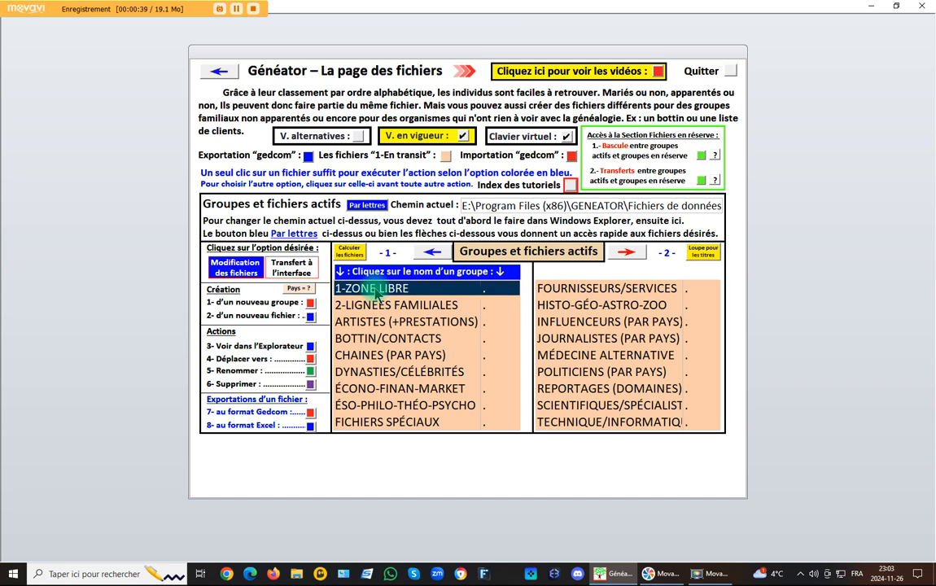
pyautogui.click(376, 294)
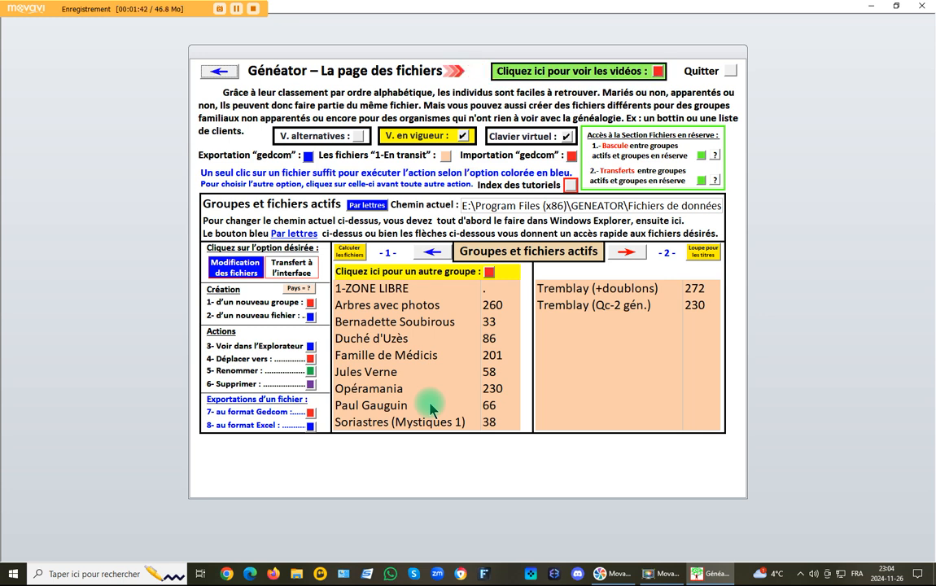
# Step: Move the Jules Verne file from 1-ZONE LIBRE to the ARTISTES (+PRESTATIONS) group
pyautogui.click(366, 373)
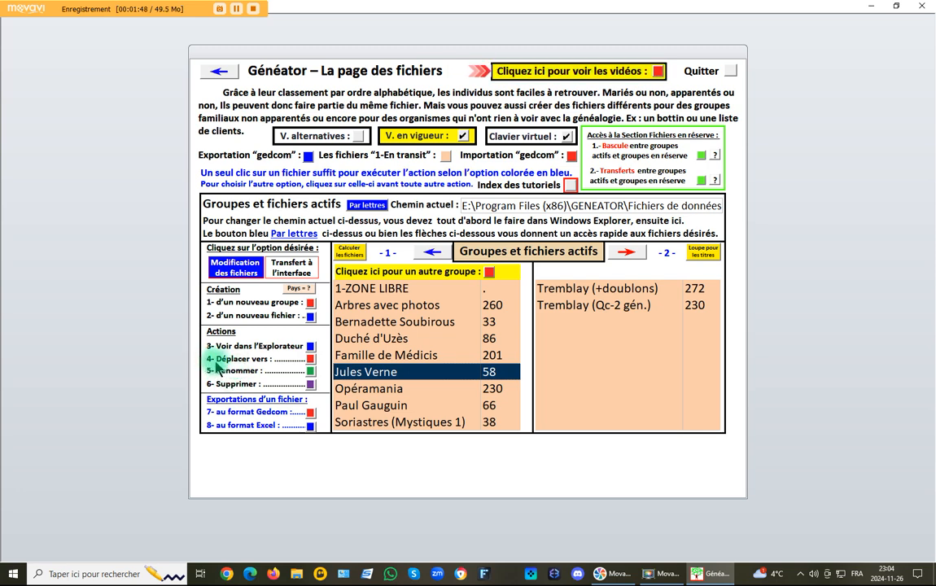
pyautogui.click(309, 361)
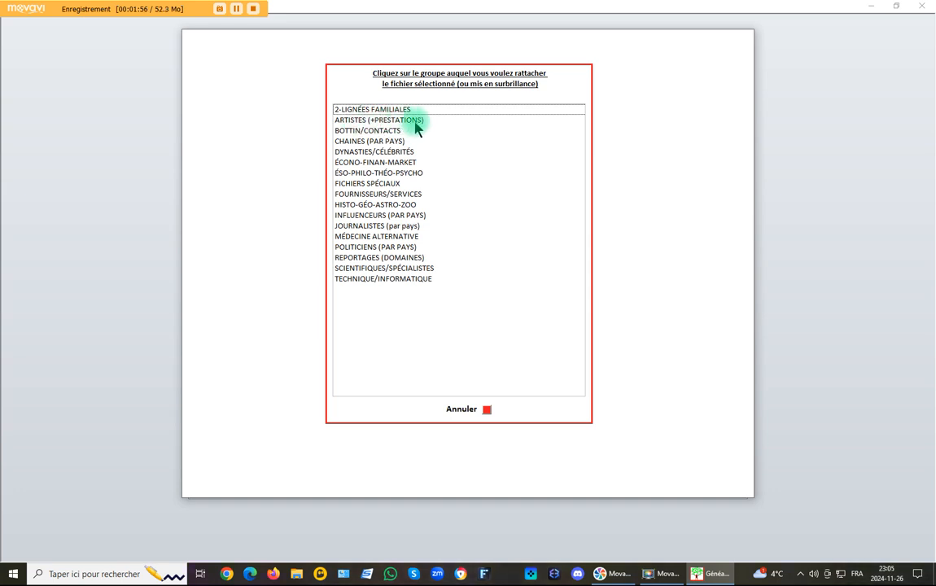
pyautogui.click(355, 120)
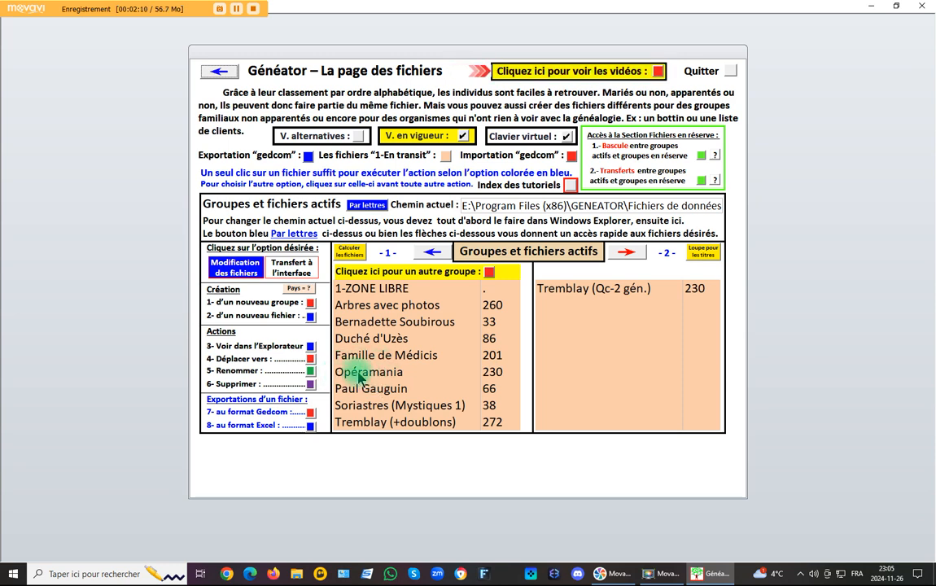
# Step: Move the Opéramania file from 1-ZONE LIBRE to the ARTISTES (+PRESTATIONS) group
pyautogui.click(365, 379)
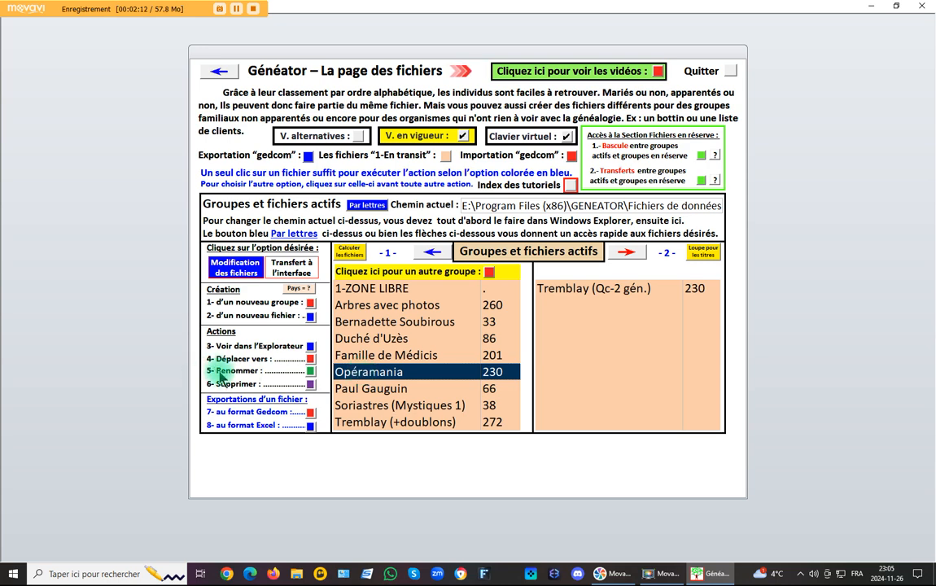
pyautogui.click(310, 361)
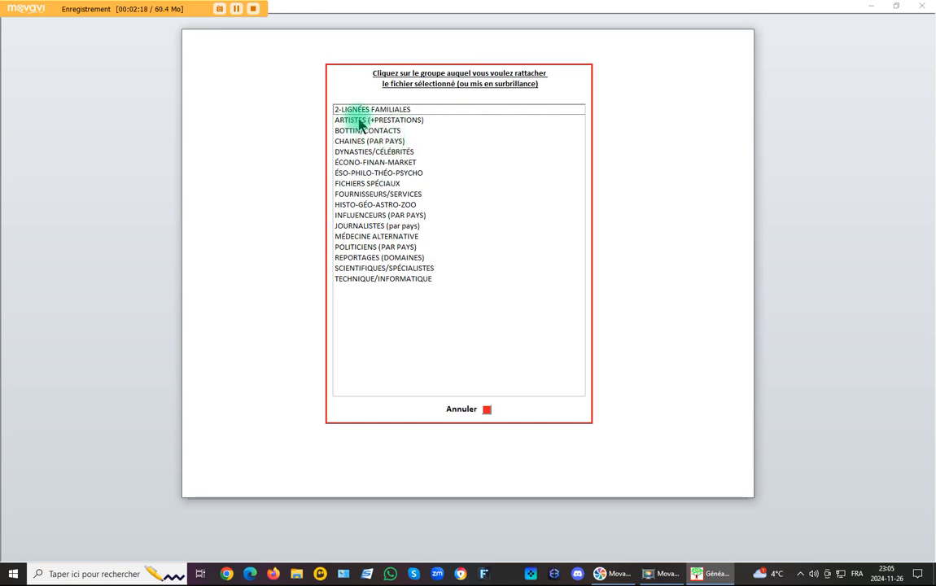
pyautogui.click(359, 122)
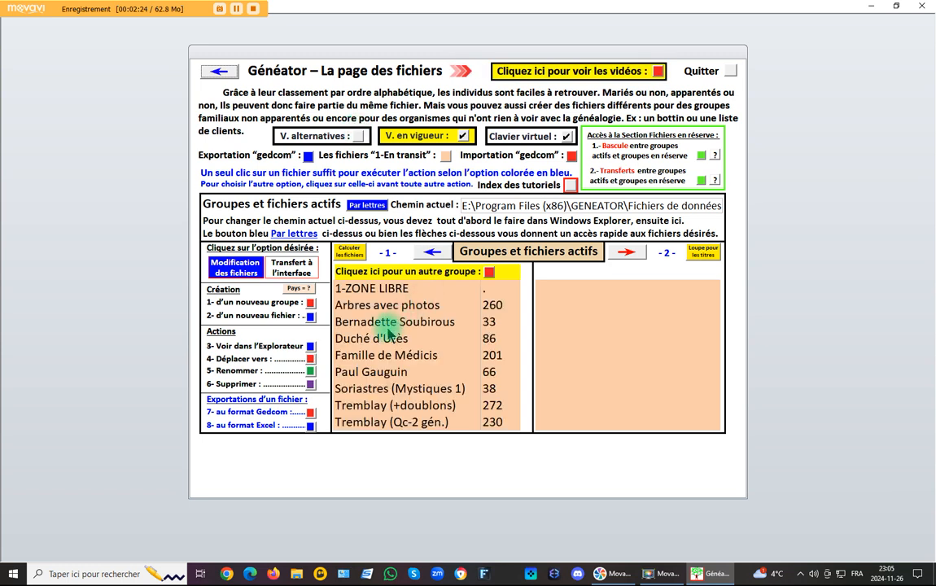
# Step: Move the Paul Gauguin file from 1-ZONE LIBRE to the ARTISTES (+PRESTATIONS) group
pyautogui.click(392, 378)
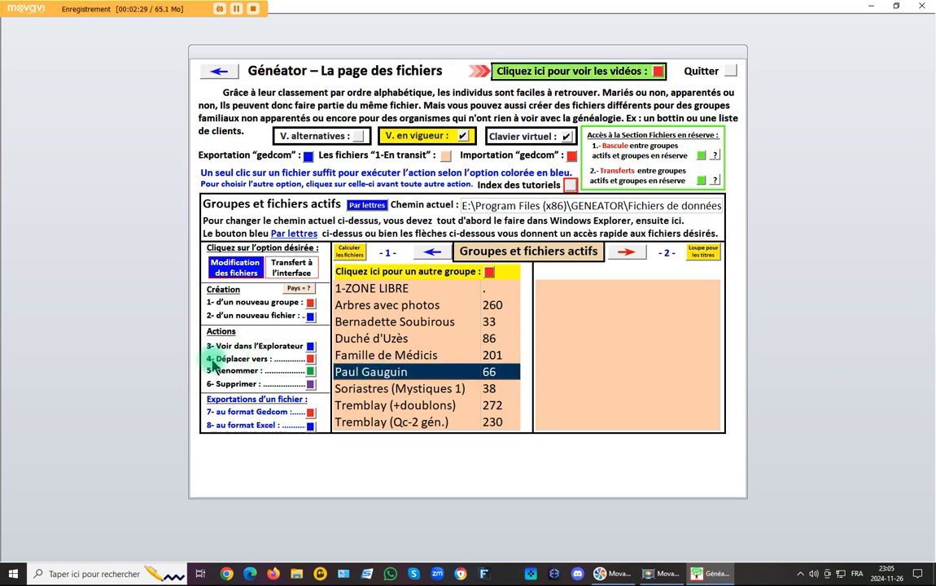
pyautogui.click(310, 359)
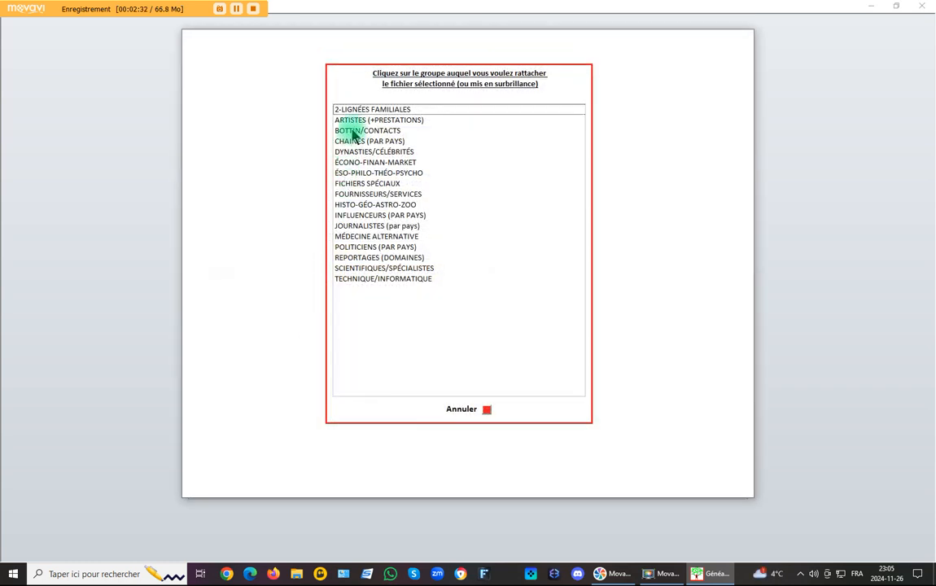
pyautogui.click(355, 122)
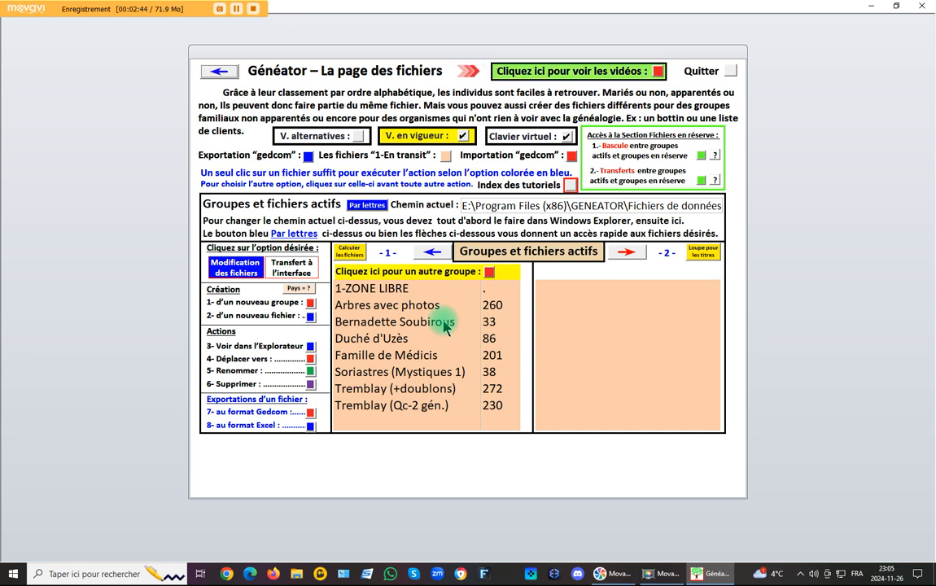
# Step: Return to the list of groups and open ARTISTES (+PRESTATIONS) with all of its files listed
pyautogui.click(415, 275)
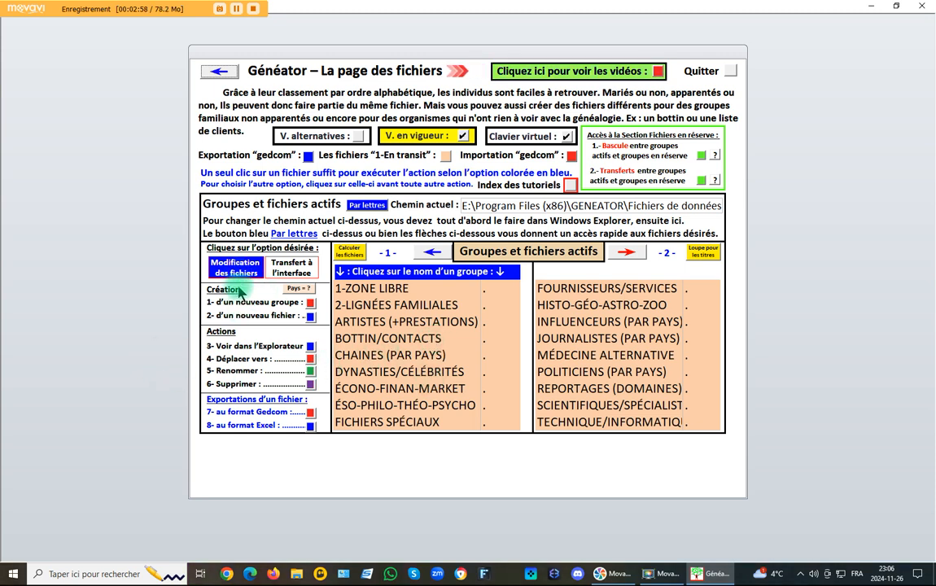
pyautogui.click(376, 322)
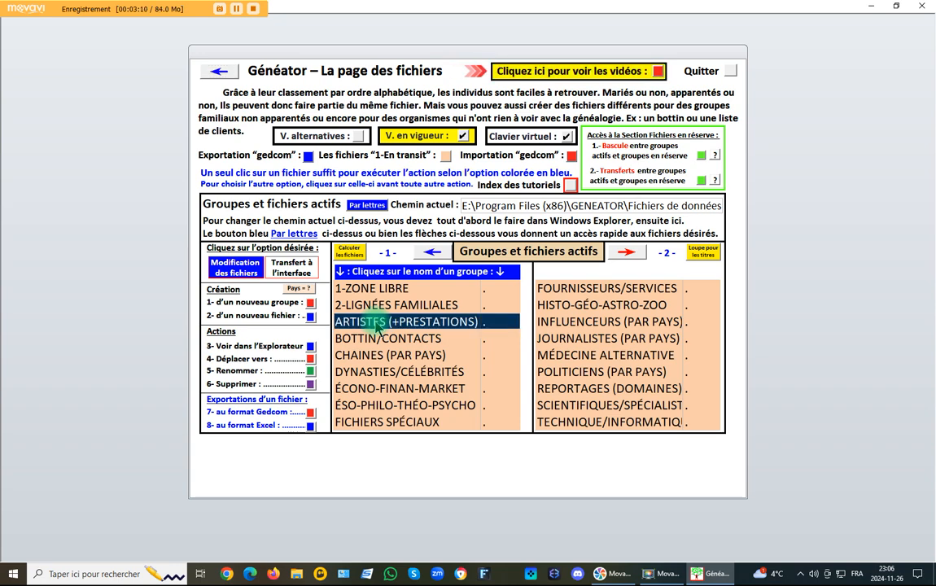
pyautogui.click(376, 323)
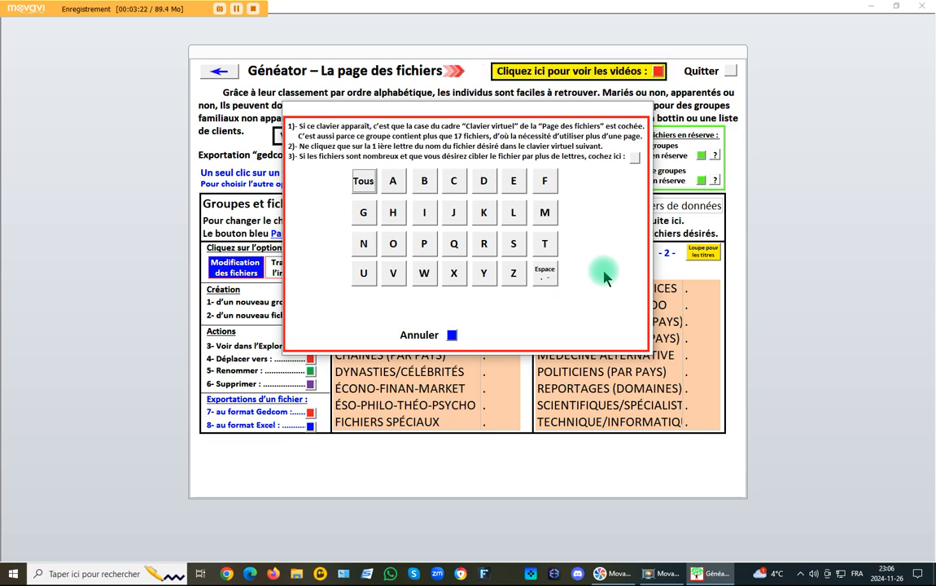
pyautogui.click(364, 181)
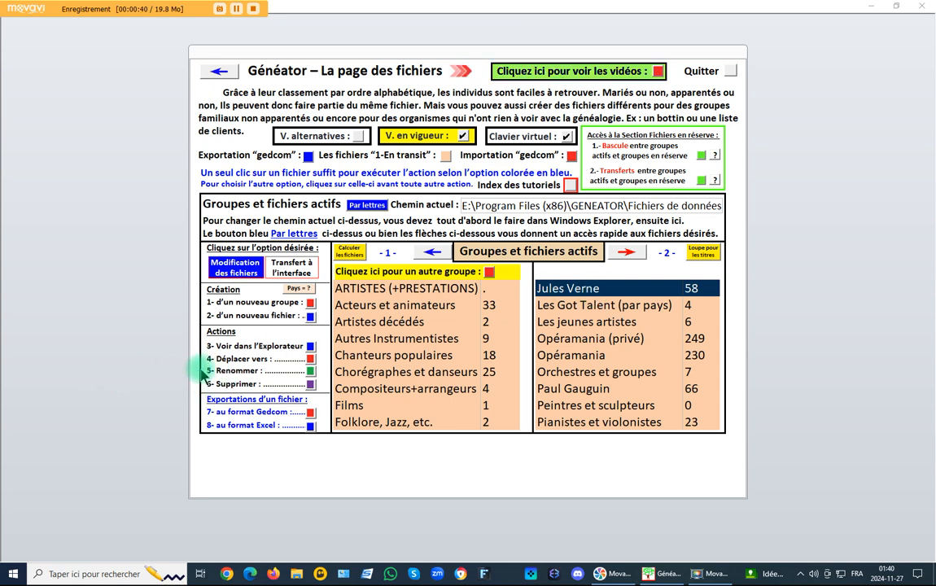
# Step: Rename the Jules Verne file in ARTISTES (+PRESTATIONS) as "Science-fiction (auteurs)"
pyautogui.click(310, 372)
pyautogui.click(434, 231)
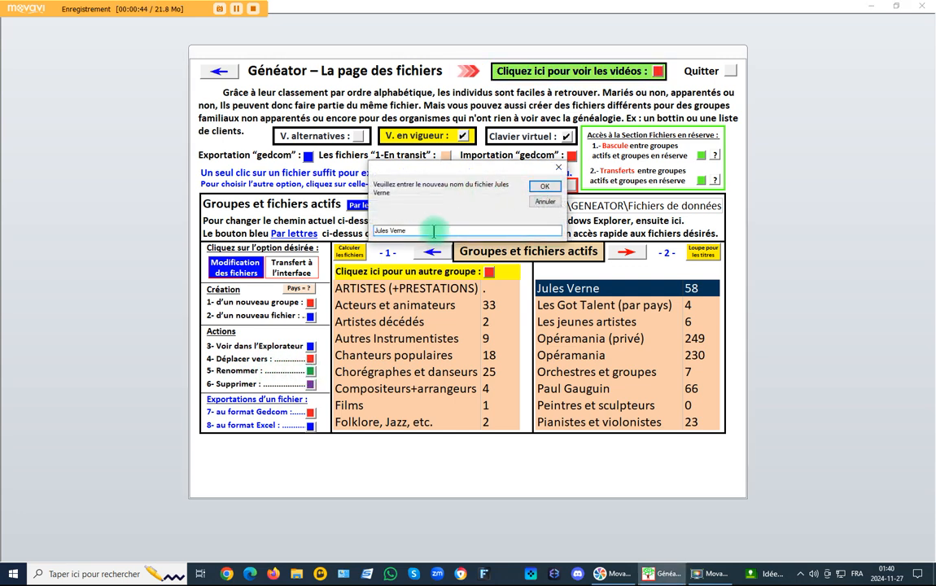
pyautogui.moveTo(432, 231); pyautogui.dragTo(340, 227)
pyautogui.write('Science-fiction (auteurs)')
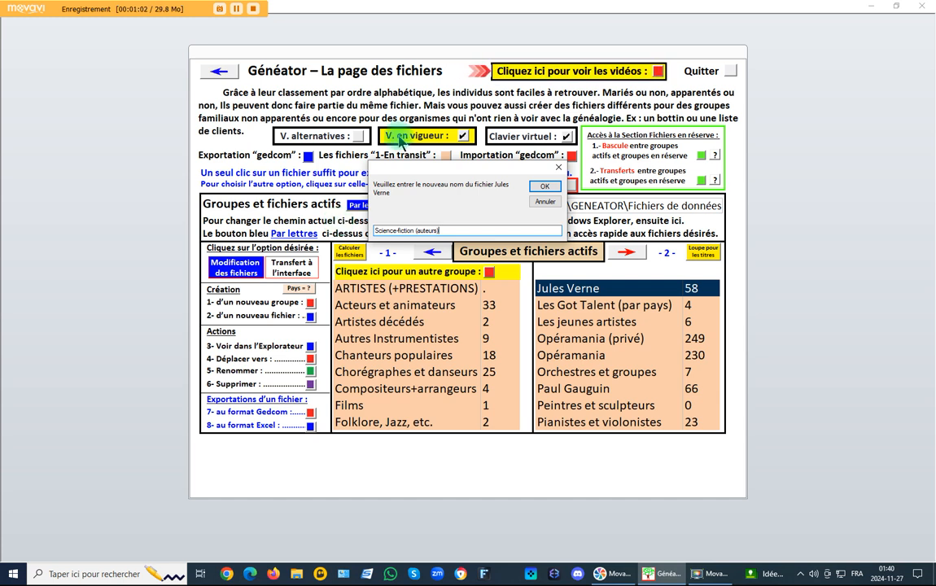
pyautogui.click(236, 8)
pyautogui.click(236, 8)
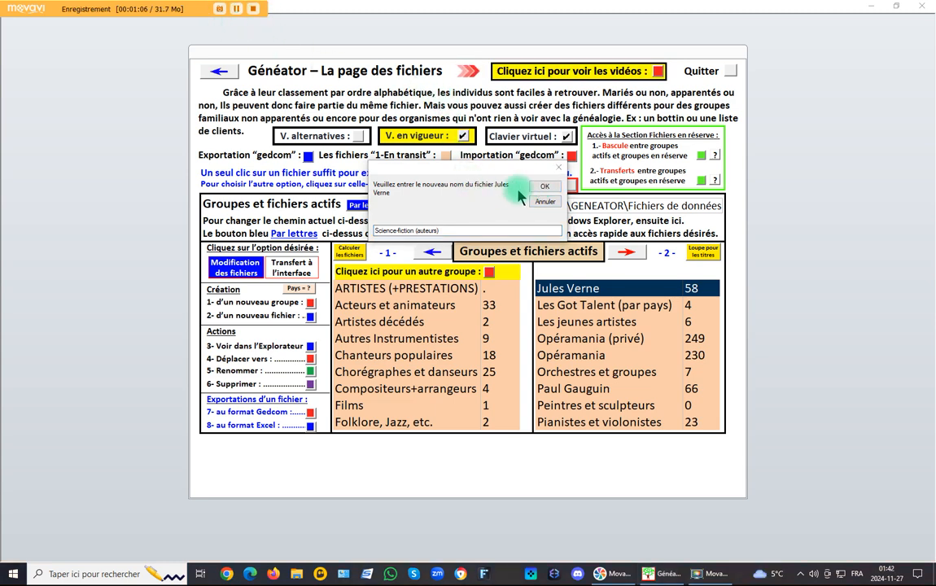
pyautogui.click(539, 189)
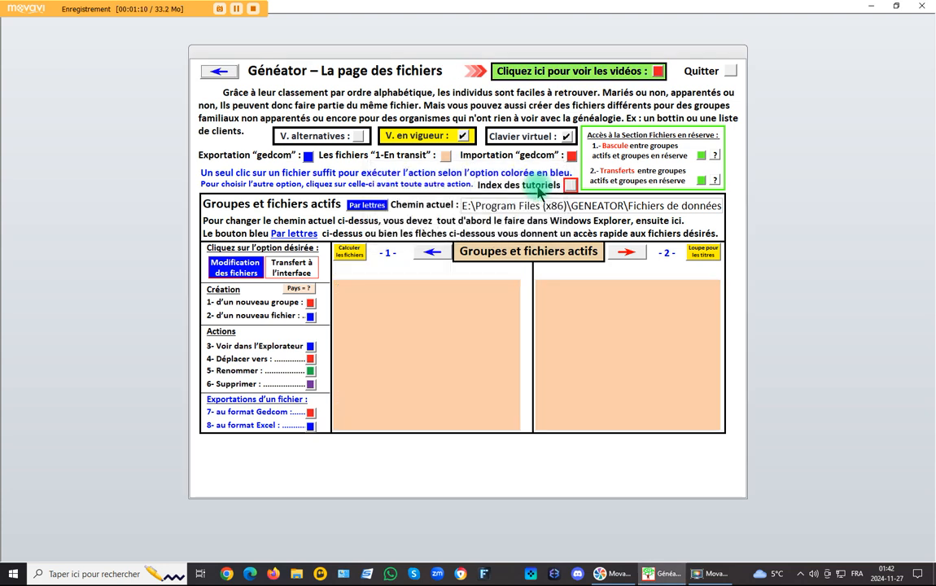
pyautogui.click(253, 9)
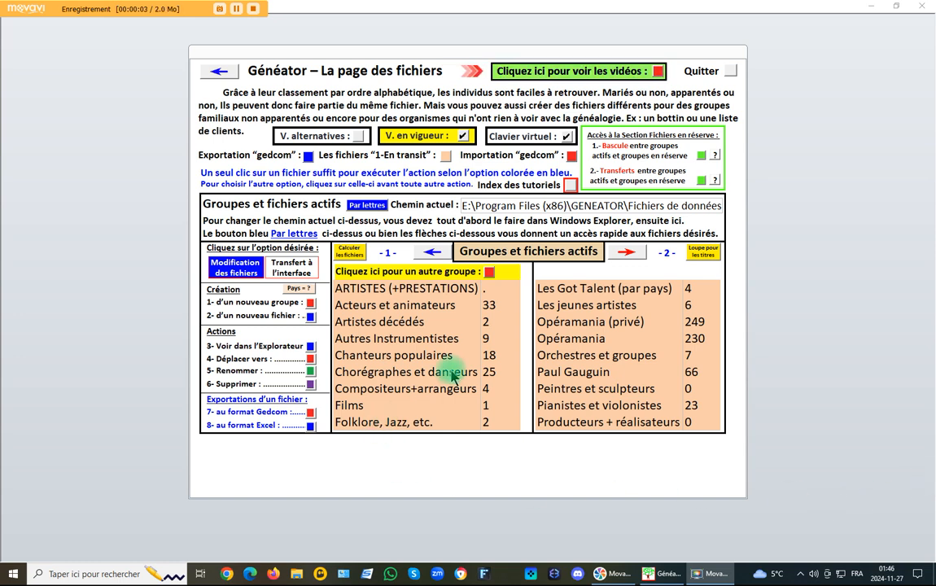
# Step: Find the Science-fiction (auteurs) file further along the group and transfer it to the interface
pyautogui.click(627, 256)
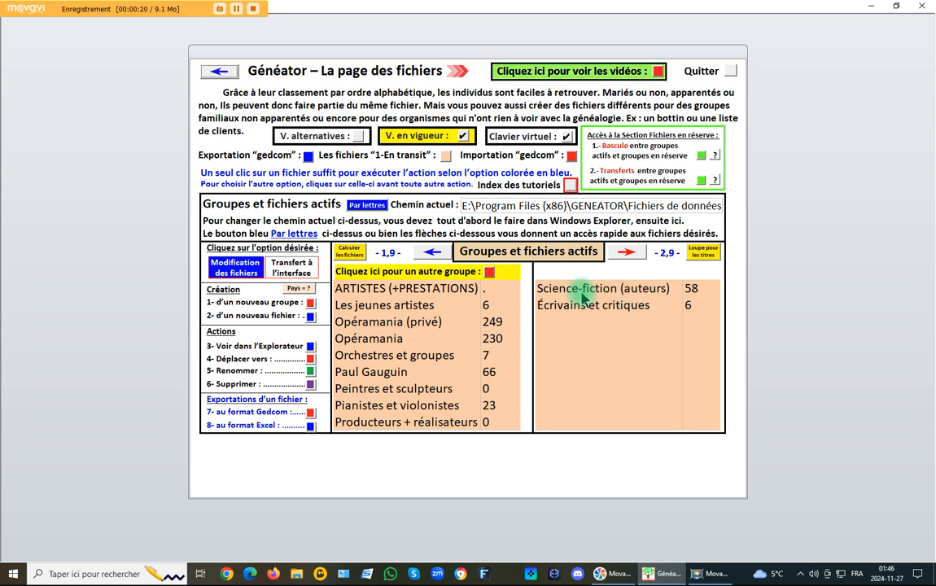
pyautogui.click(218, 10)
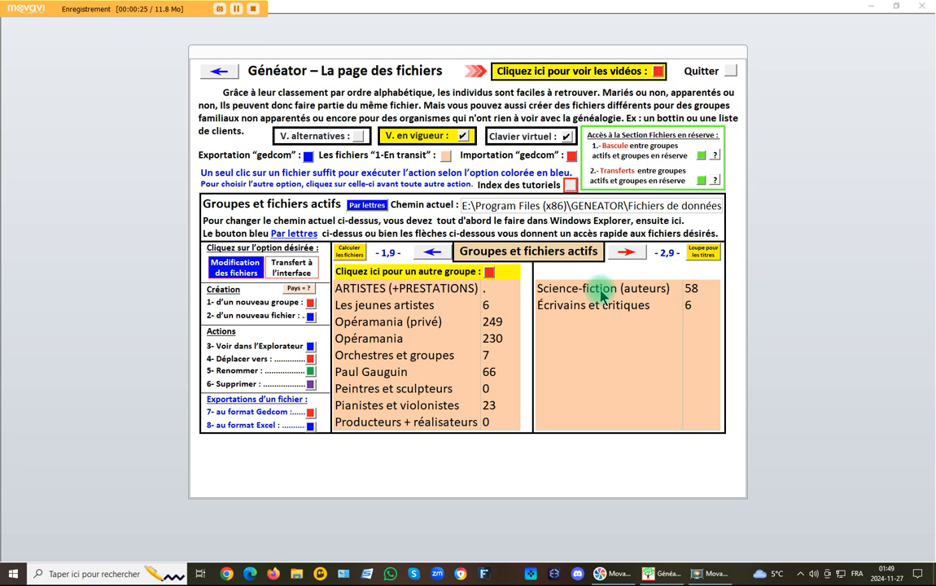
pyautogui.click(287, 274)
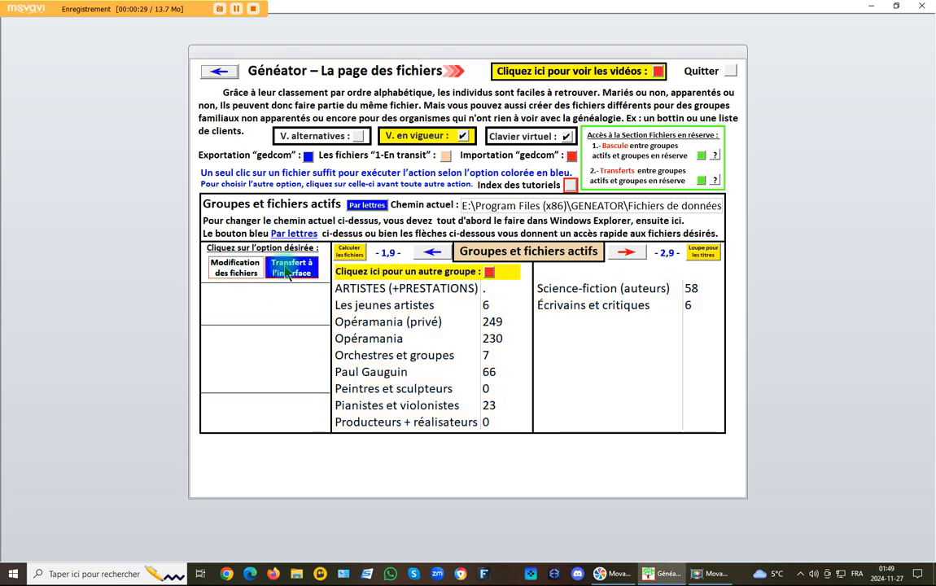
pyautogui.click(574, 291)
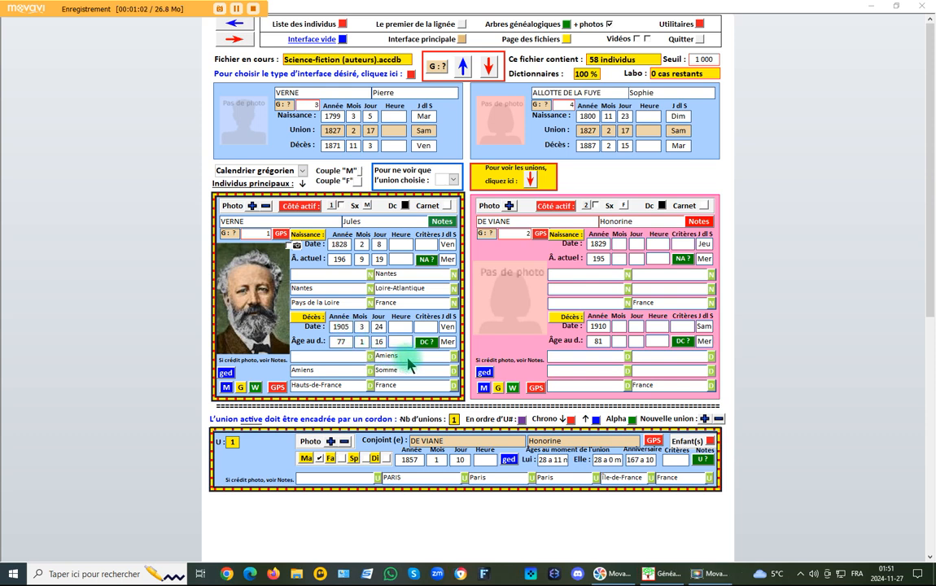
pyautogui.click(240, 11)
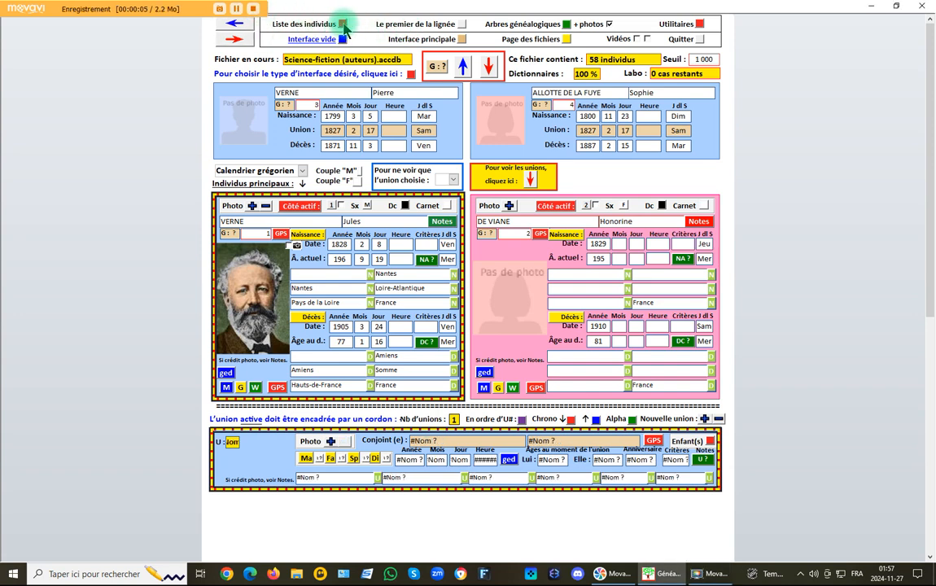
# Step: View the list of individuals in the Science-fiction (auteurs) file and bring up an empty interface
pyautogui.click(343, 24)
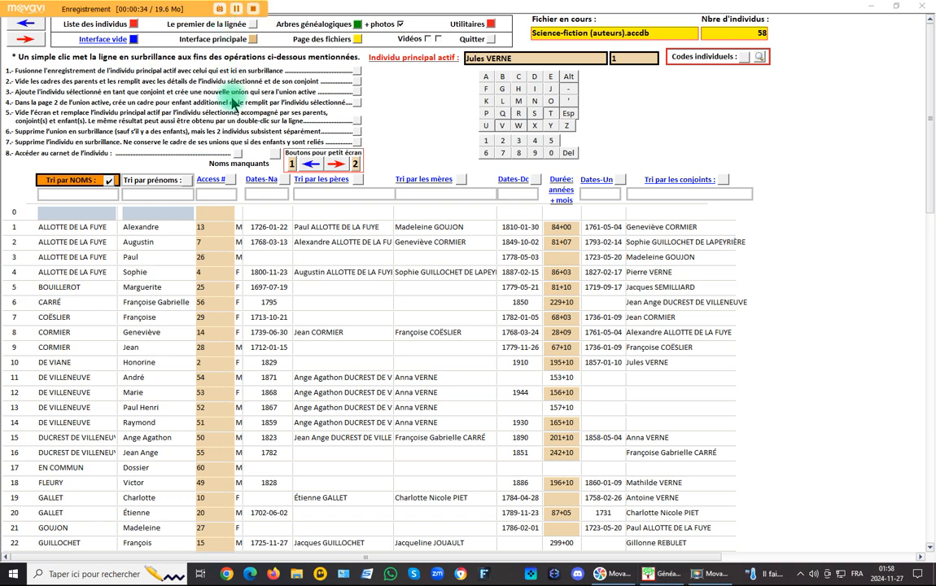
pyautogui.click(134, 41)
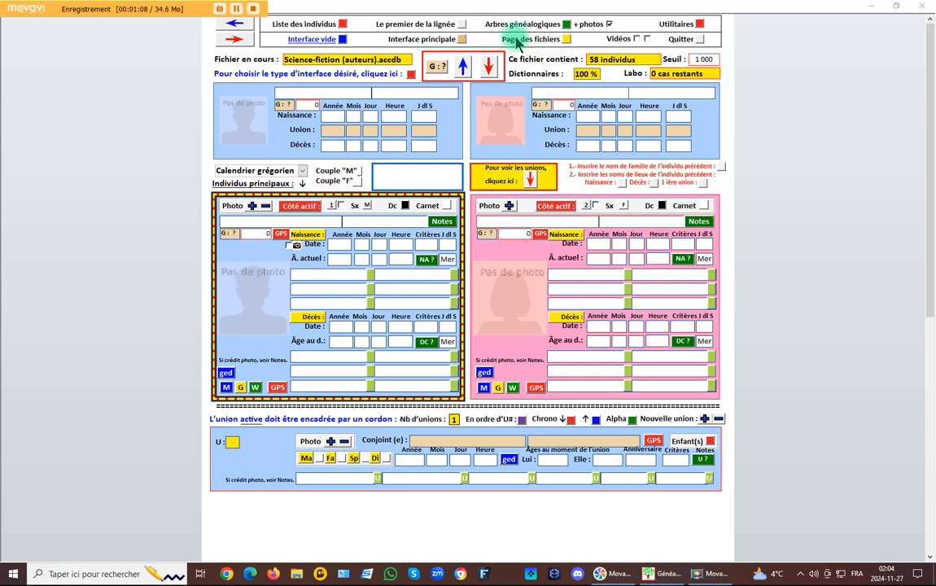
pyautogui.click(238, 10)
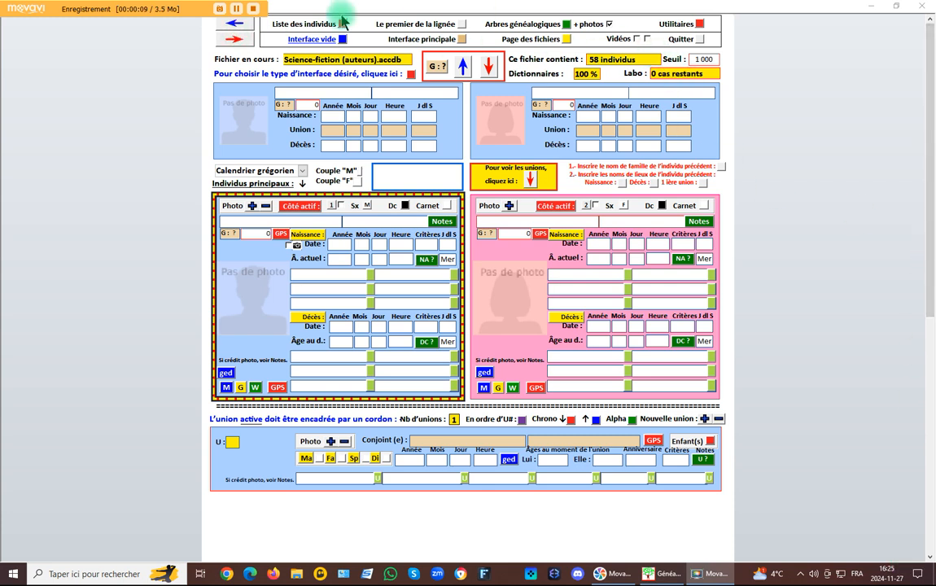
# Step: Return to the files page and switch the ARTISTES (+PRESTATIONS) group to file modification mode
pyautogui.click(567, 40)
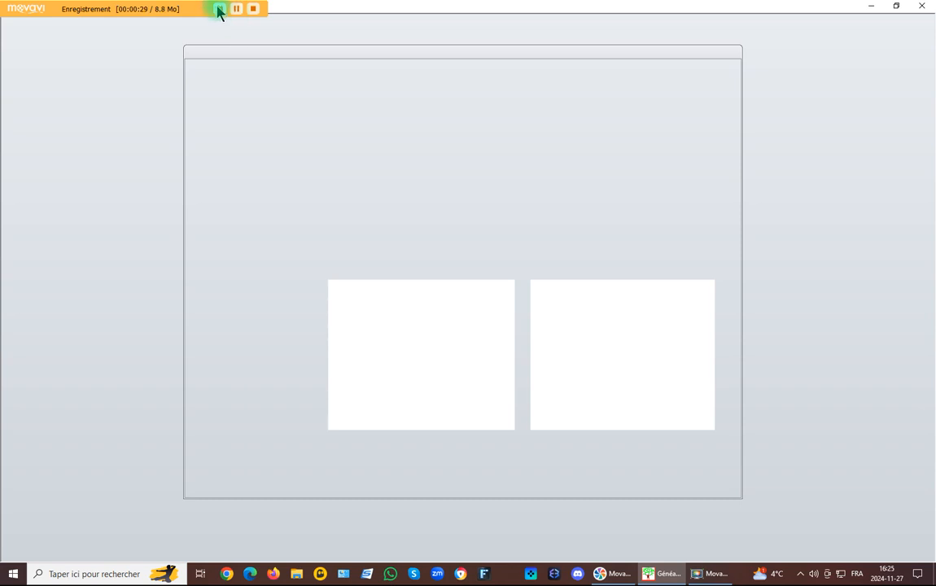
pyautogui.click(236, 9)
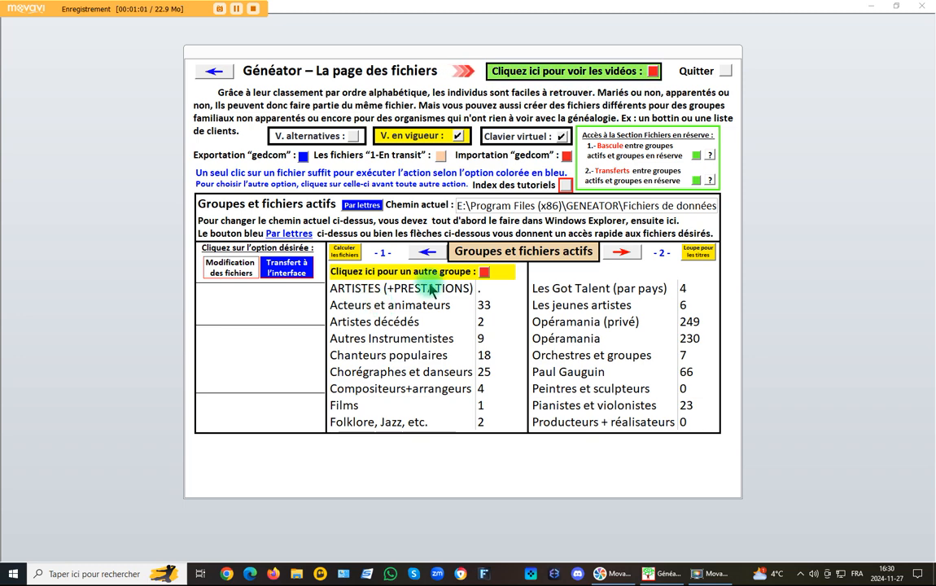
pyautogui.click(235, 12)
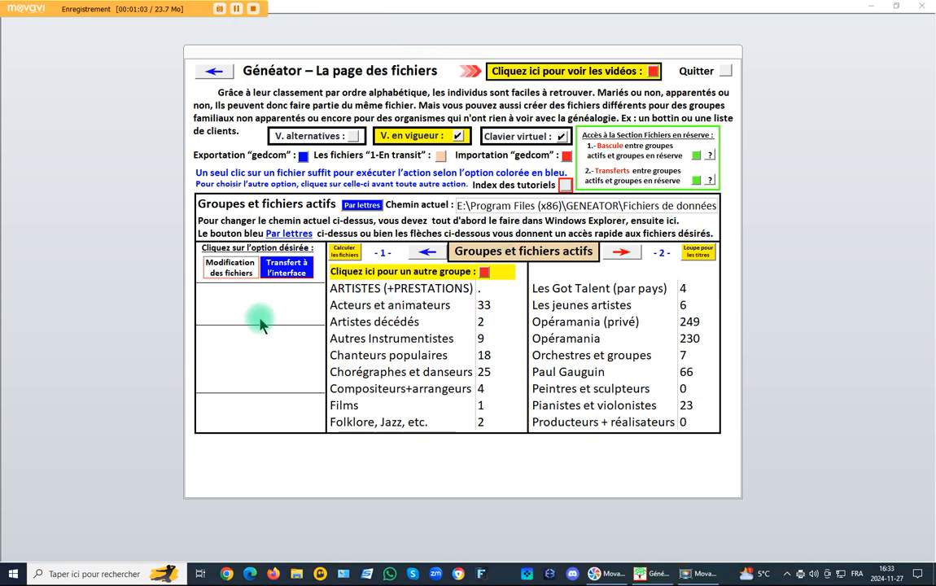
pyautogui.click(231, 270)
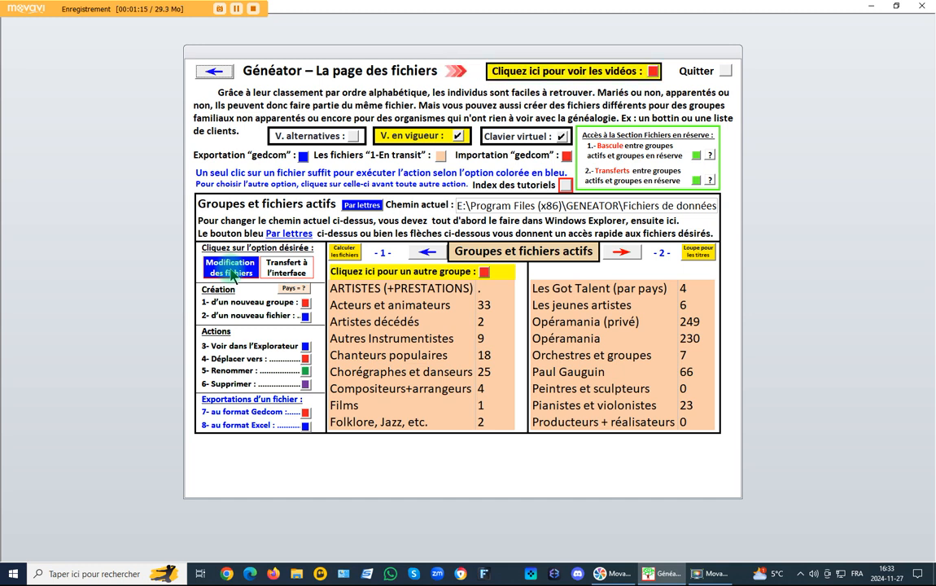
pyautogui.click(237, 9)
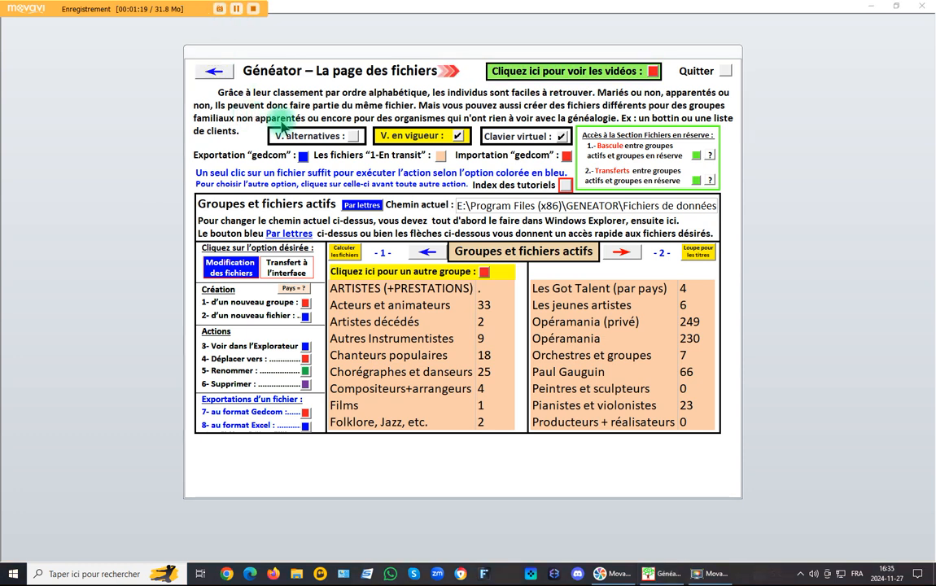
pyautogui.click(236, 8)
pyautogui.click(236, 9)
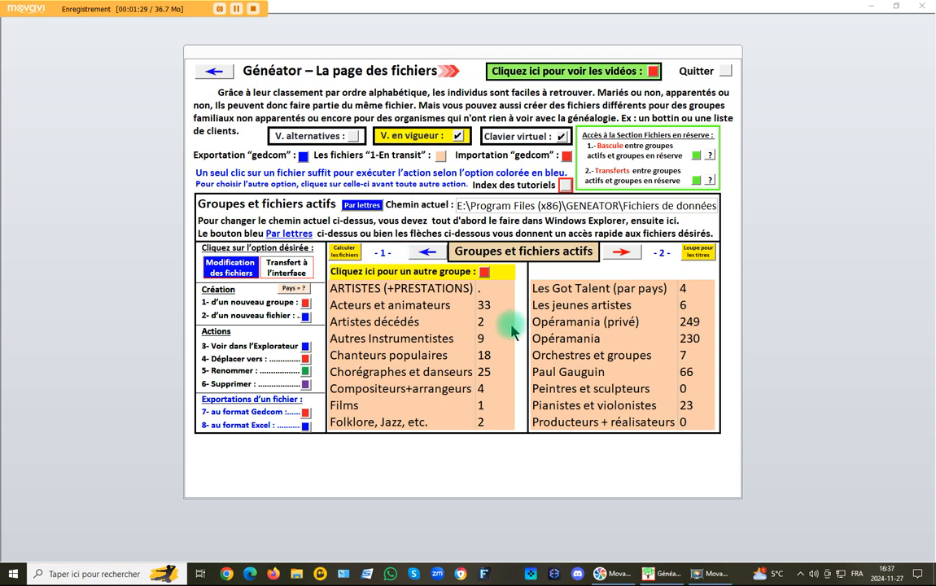
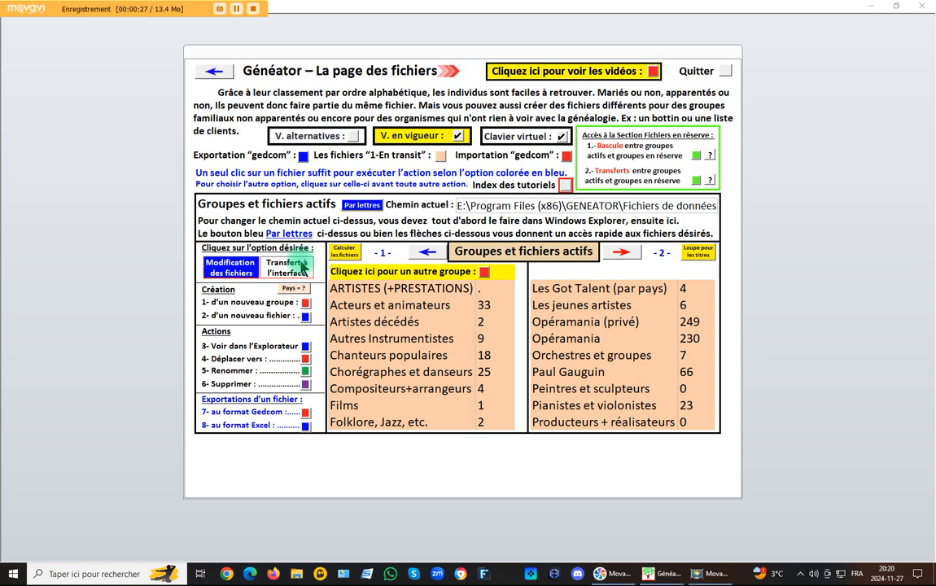
# Step: Delete the empty Peintres et sculpteurs file from the ARTISTES (+PRESTATIONS) group
pyautogui.click(553, 390)
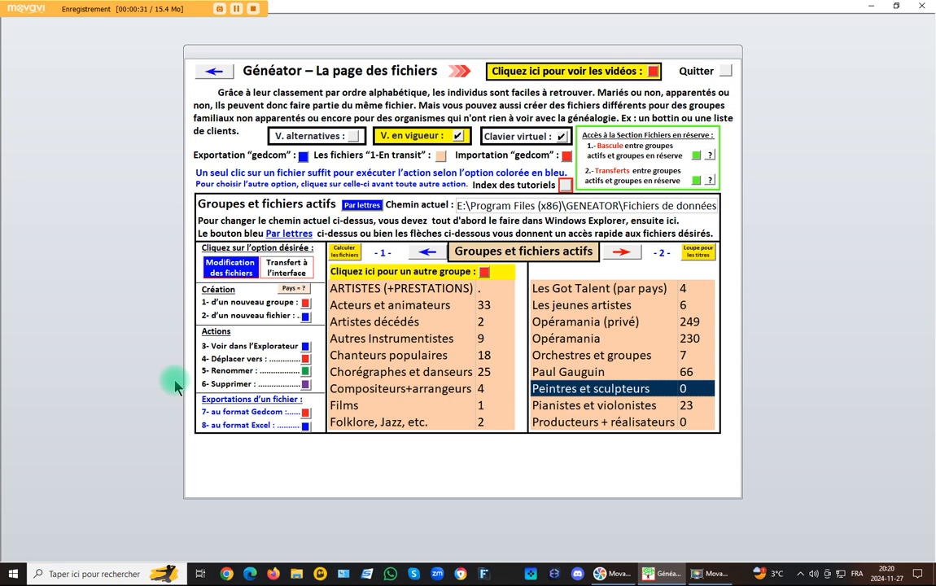
pyautogui.click(306, 386)
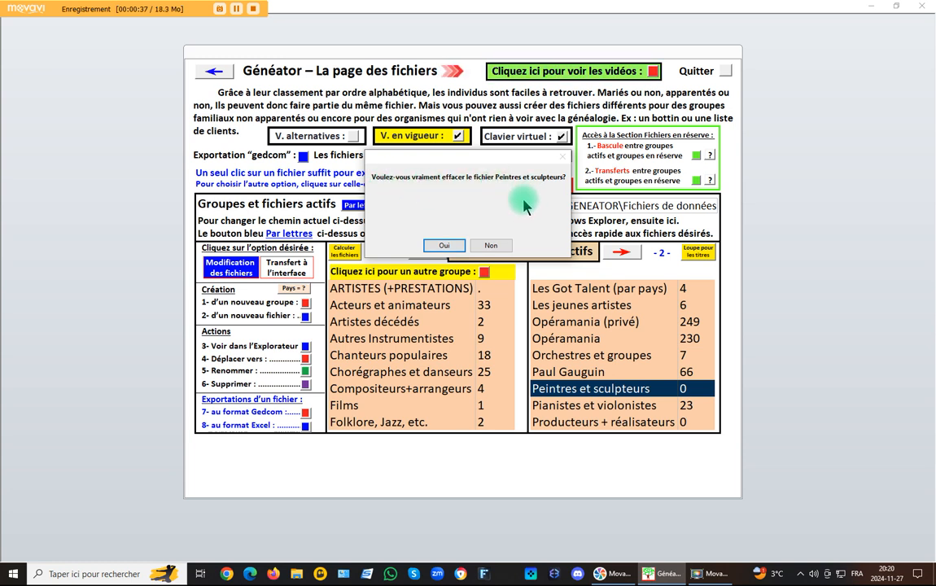
pyautogui.click(444, 245)
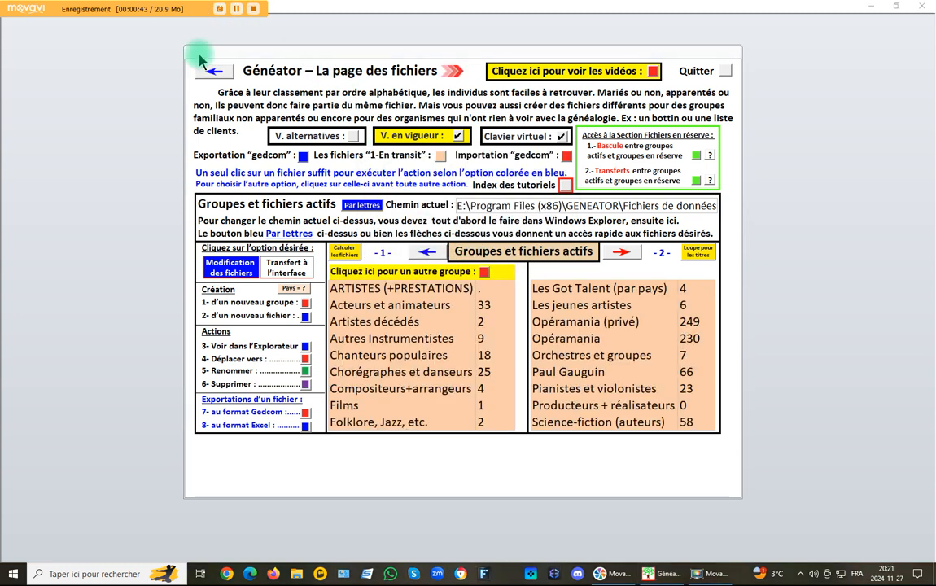
# Step: Rename the Paul Gauguin file as "Peintres et sculpteurs"
pyautogui.click(566, 379)
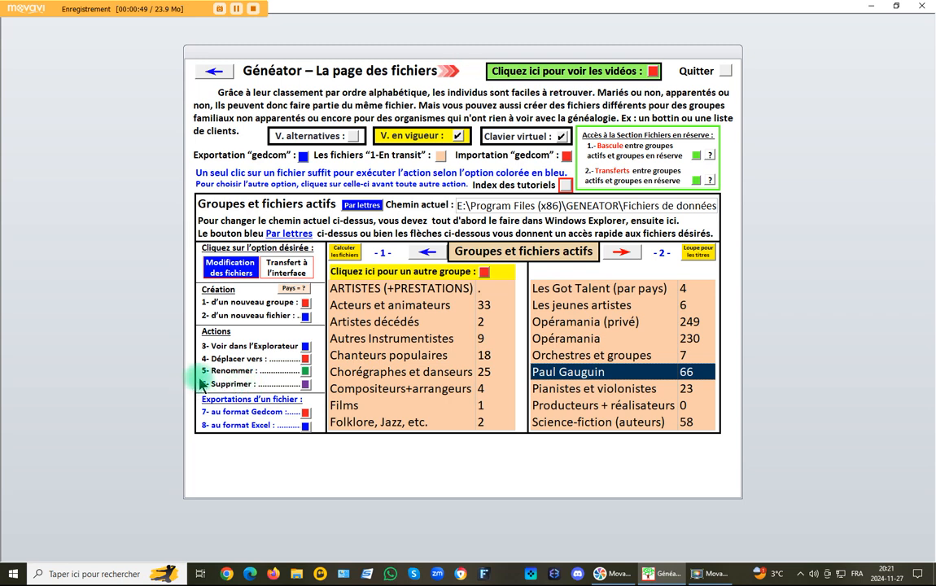
pyautogui.click(306, 372)
pyautogui.click(437, 229)
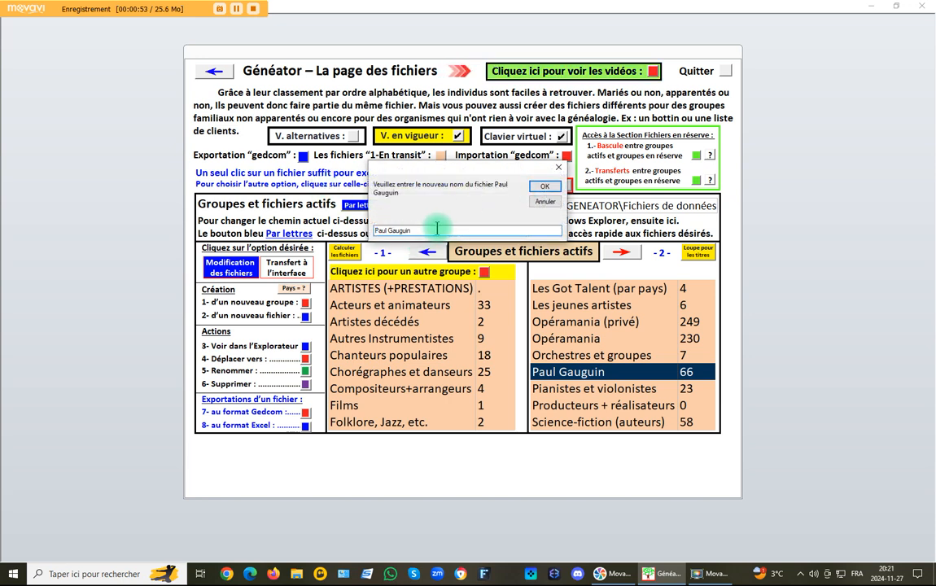
pyautogui.moveTo(437, 229); pyautogui.dragTo(269, 217)
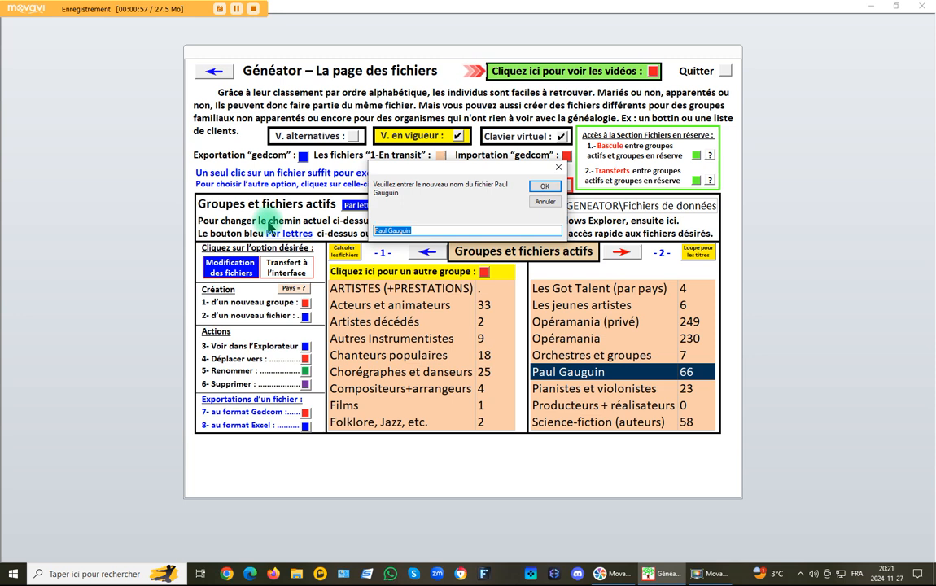
pyautogui.write('Peintres et sculpteurs')
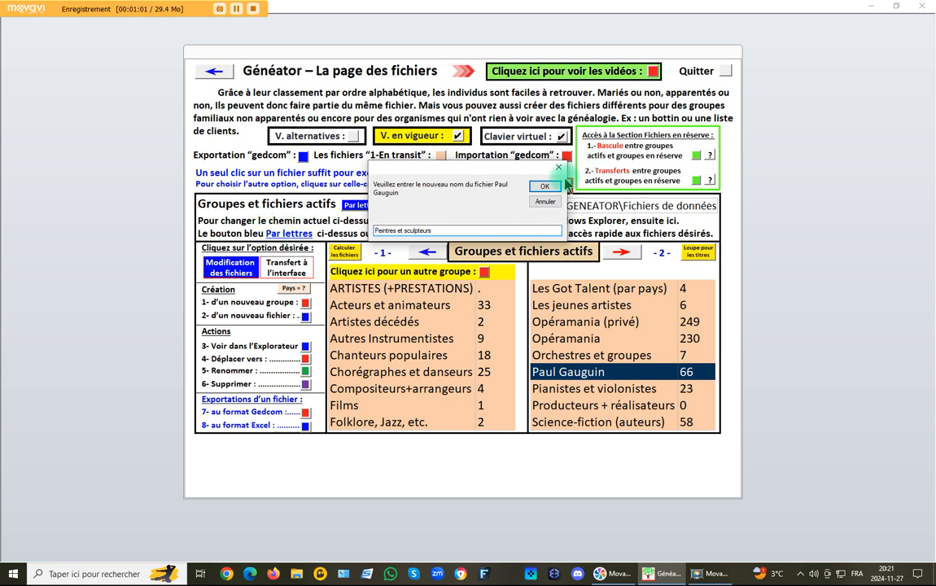
pyautogui.click(545, 186)
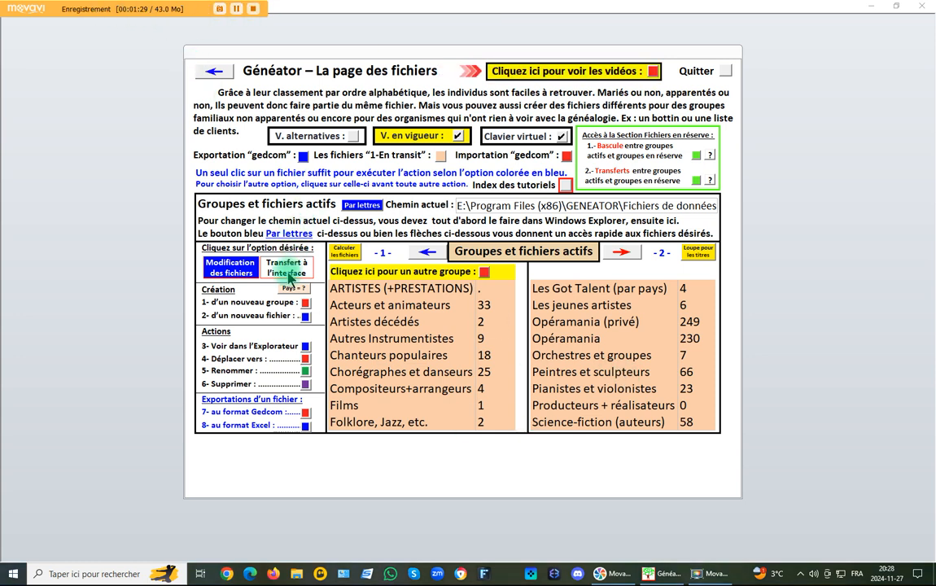
# Step: Transfer the Peintres et sculpteurs file to the interface and show the unions of its main individual
pyautogui.click(286, 270)
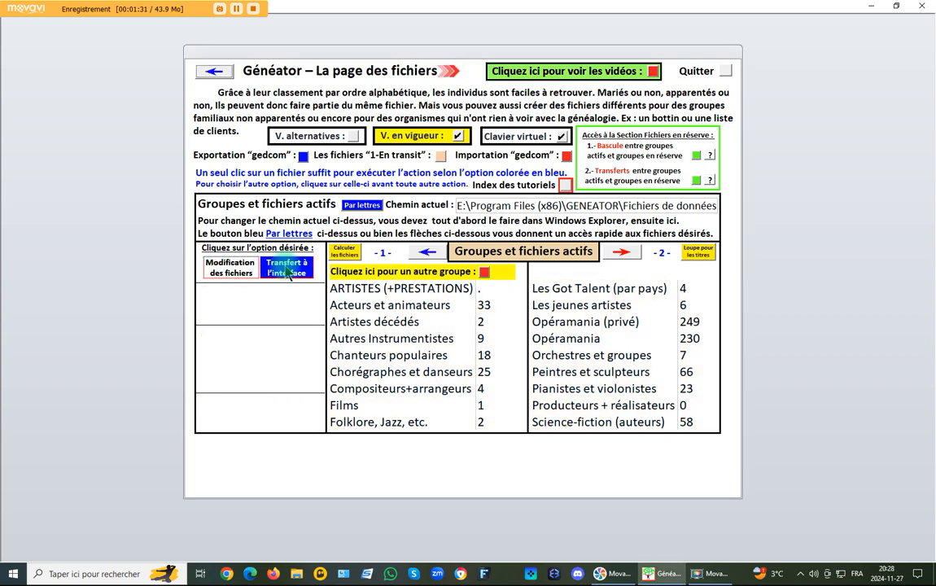
pyautogui.click(584, 374)
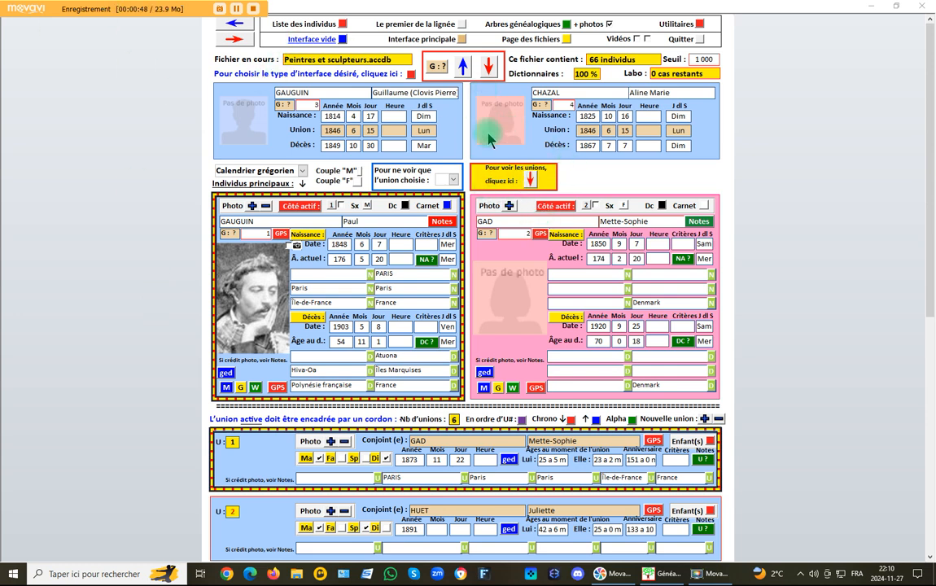
pyautogui.click(530, 181)
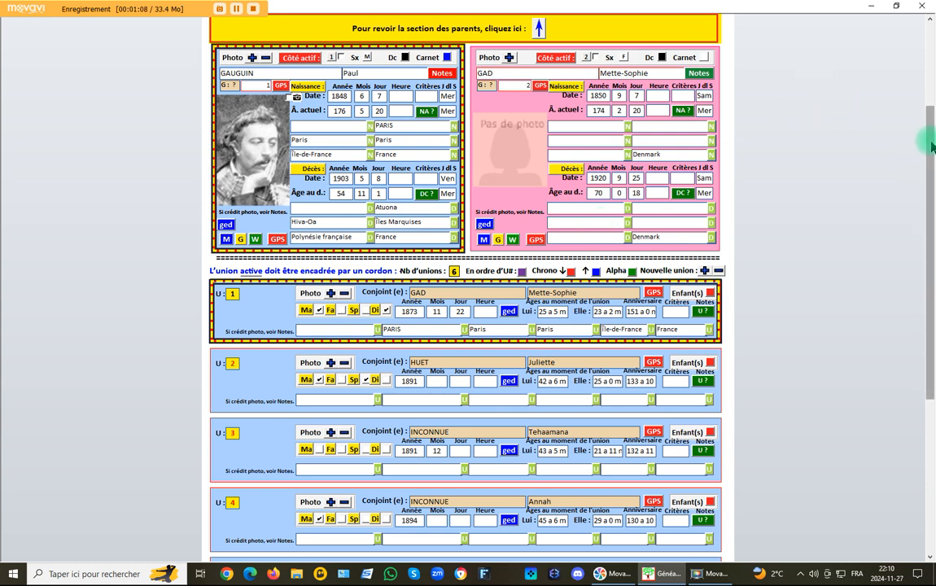
# Step: Review all unions of the main individual and highlight the women's ages at the time of each union
pyautogui.moveTo(932, 145); pyautogui.dragTo(929, 301)
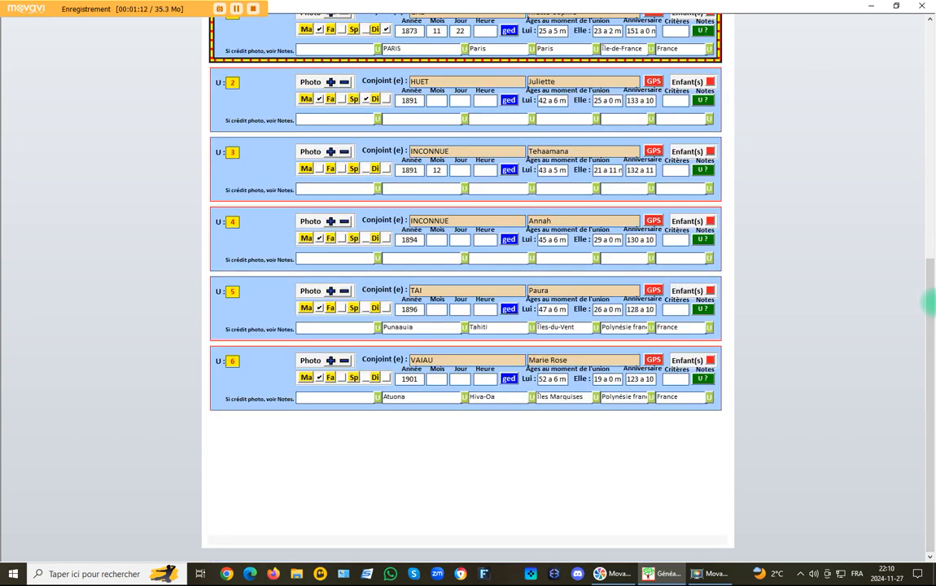
pyautogui.click(930, 21)
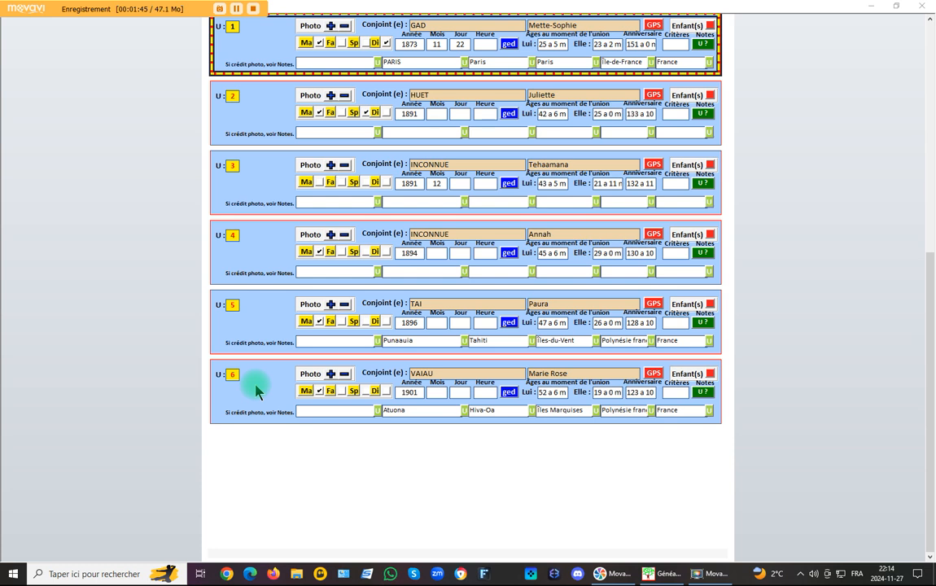
pyautogui.click(241, 10)
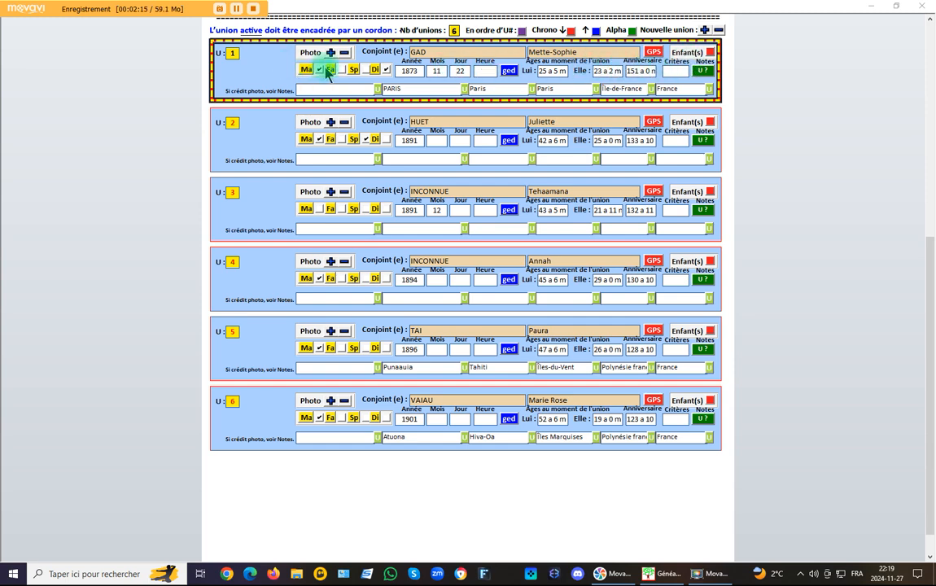
pyautogui.click(608, 74)
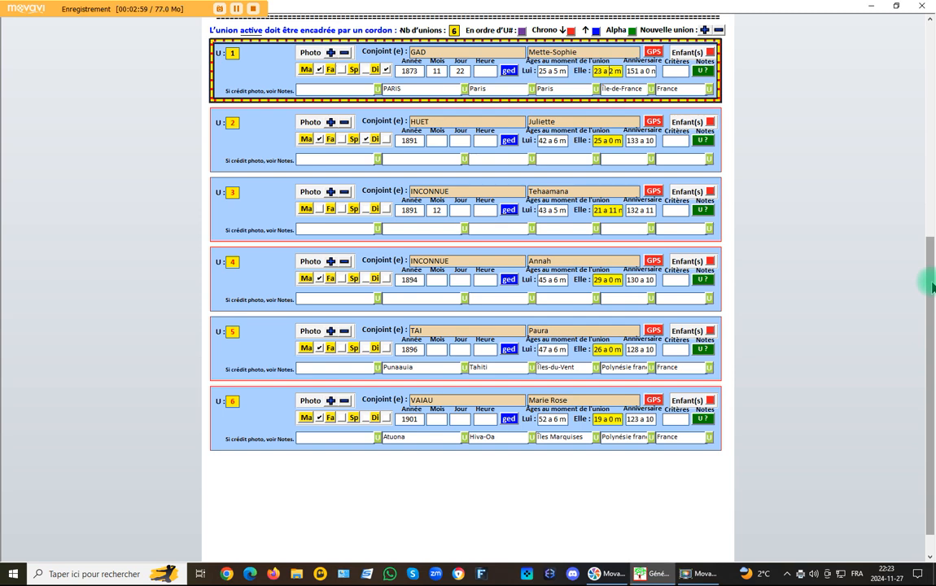
pyautogui.moveTo(930, 278); pyautogui.dragTo(930, 62)
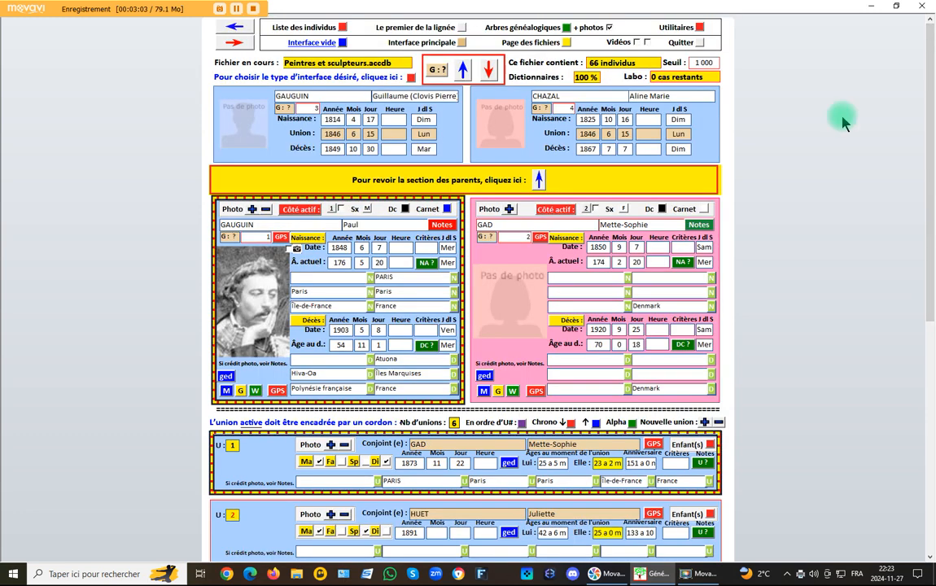
# Step: Show the parents' section again and consult the main individual's notes, closing them when done
pyautogui.click(540, 181)
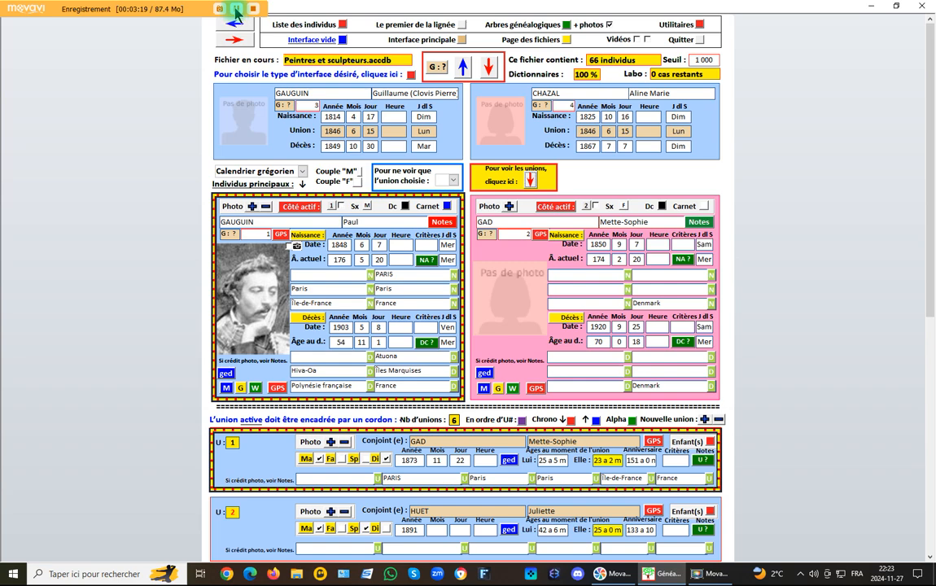
pyautogui.click(440, 228)
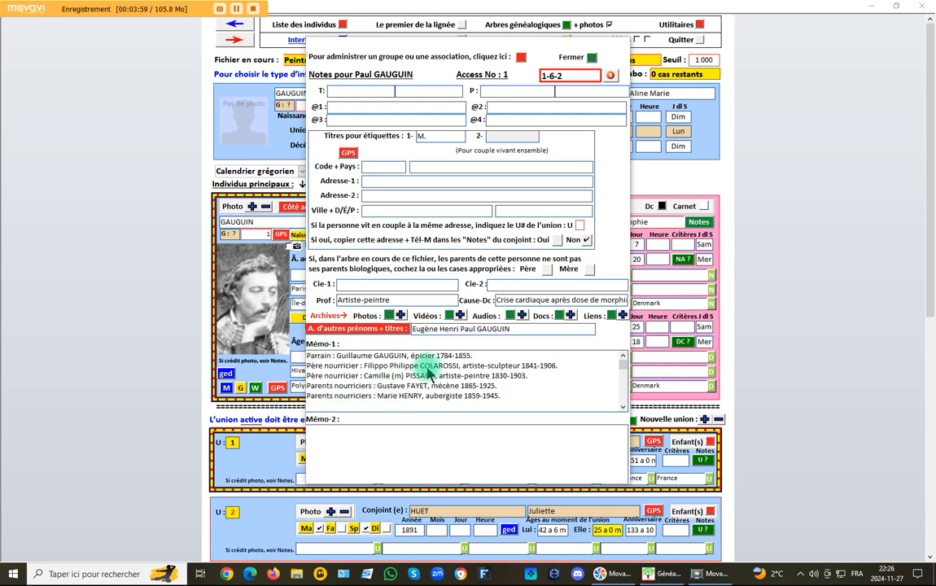
pyautogui.click(592, 57)
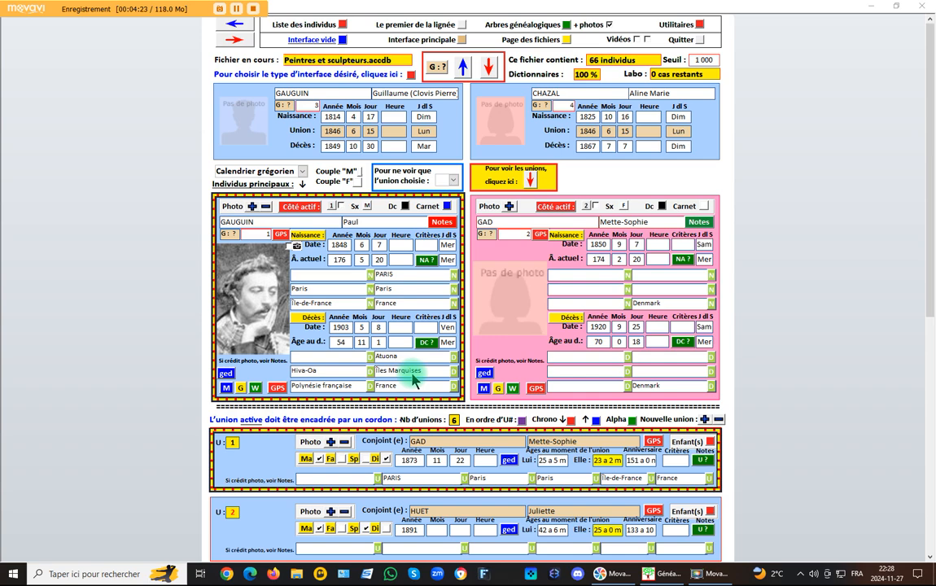
pyautogui.click(219, 8)
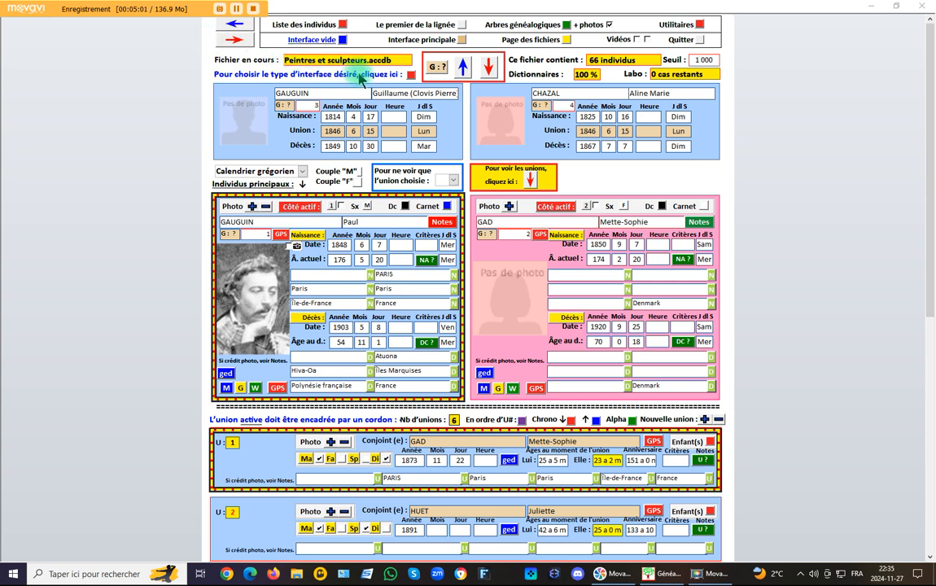
# Step: Go back to the files page from the Peintres et sculpteurs interface
pyautogui.click(566, 41)
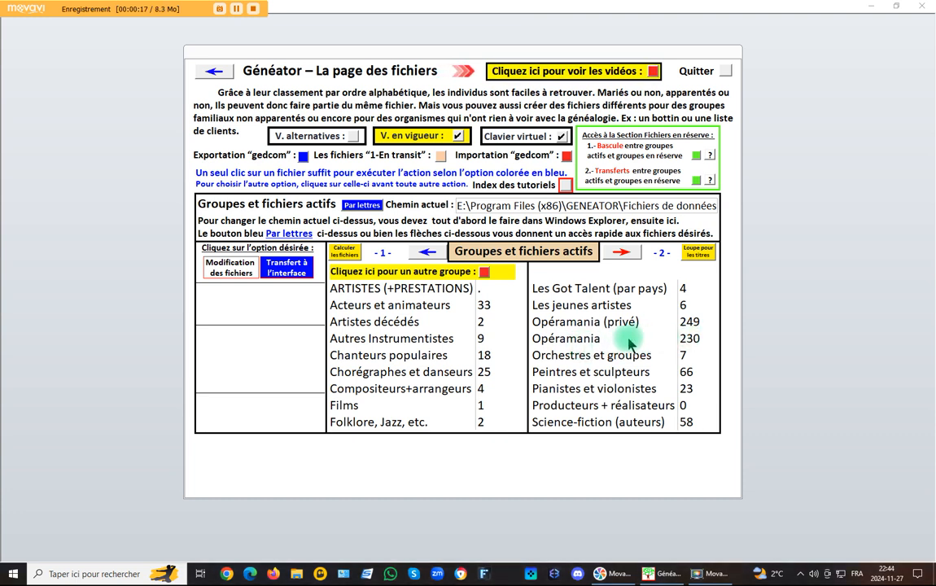
pyautogui.click(236, 8)
pyautogui.click(218, 9)
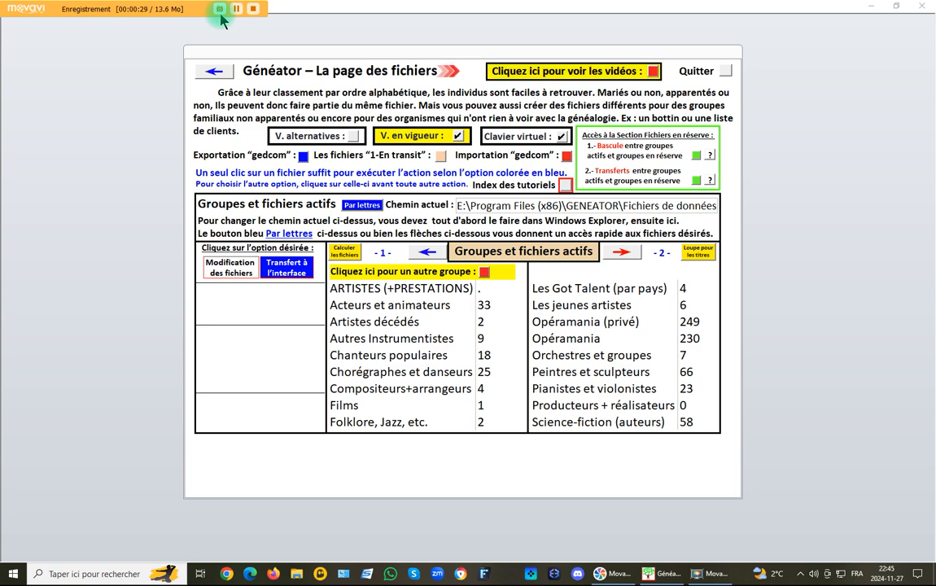
pyautogui.click(221, 15)
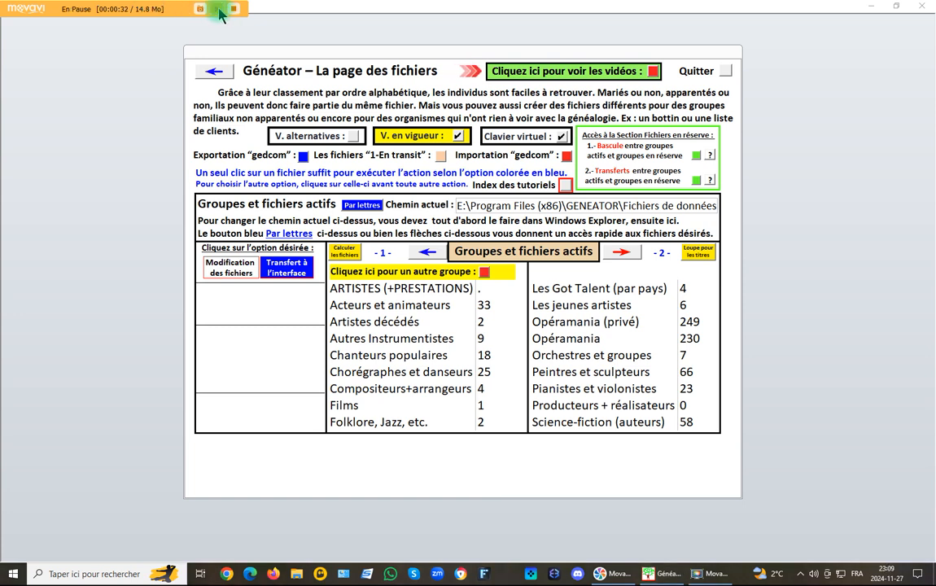
pyautogui.click(219, 10)
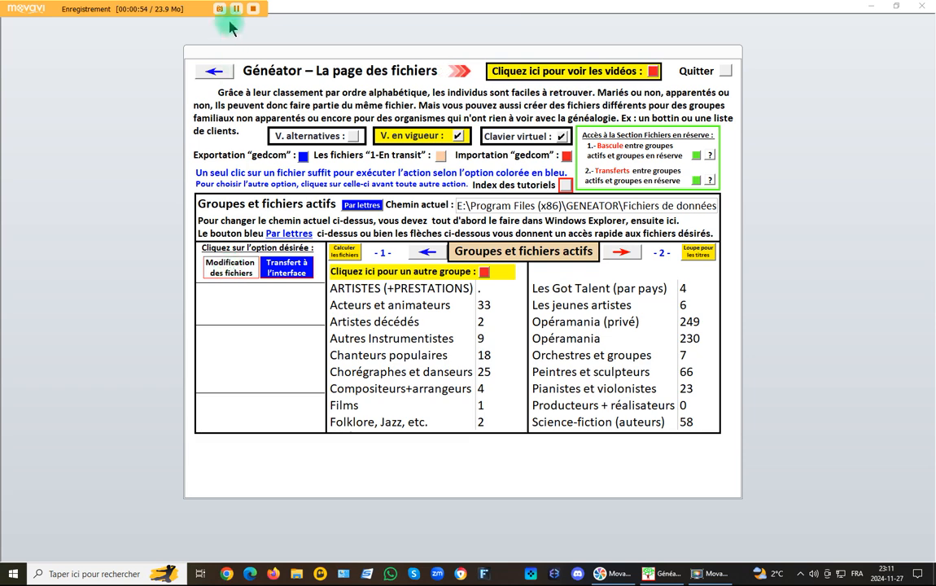
pyautogui.click(236, 8)
pyautogui.click(219, 9)
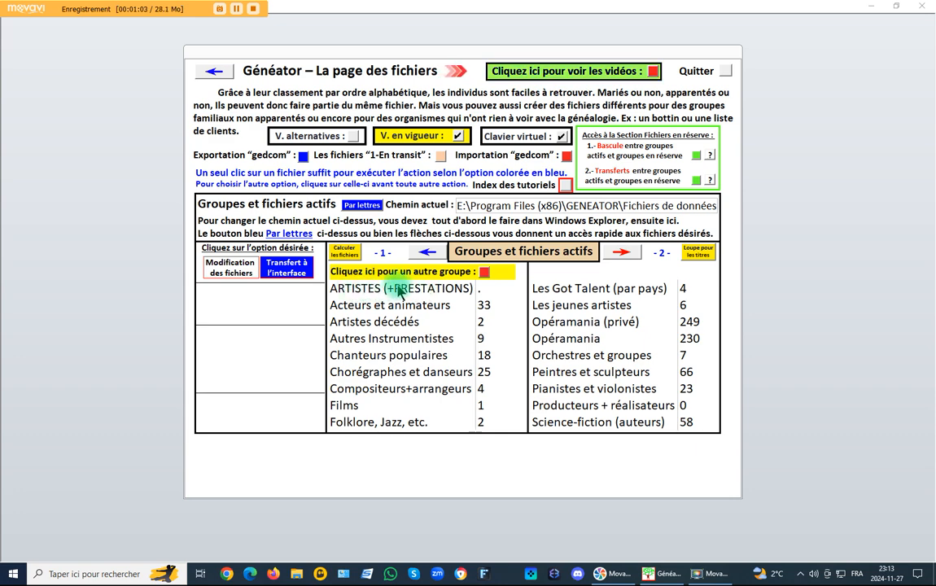
pyautogui.click(237, 9)
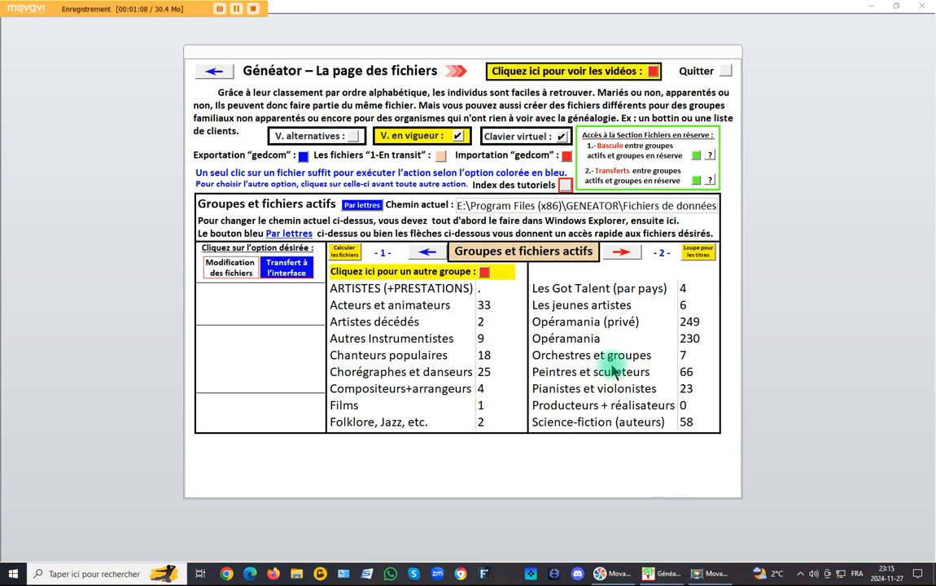
# Step: Transfer the Opéramania file to the interface and show the unions of its main individual
pyautogui.click(562, 342)
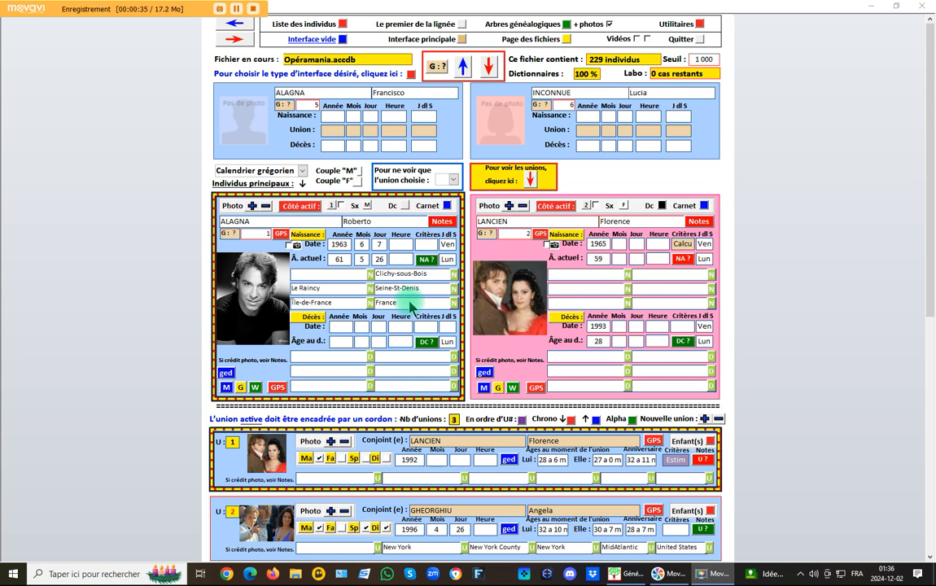
pyautogui.click(236, 9)
pyautogui.click(217, 9)
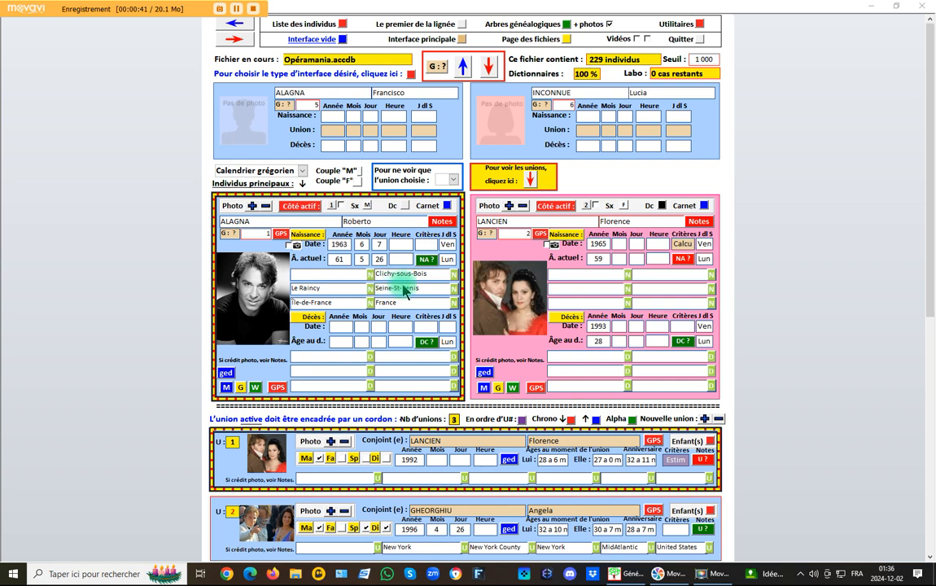
pyautogui.click(529, 180)
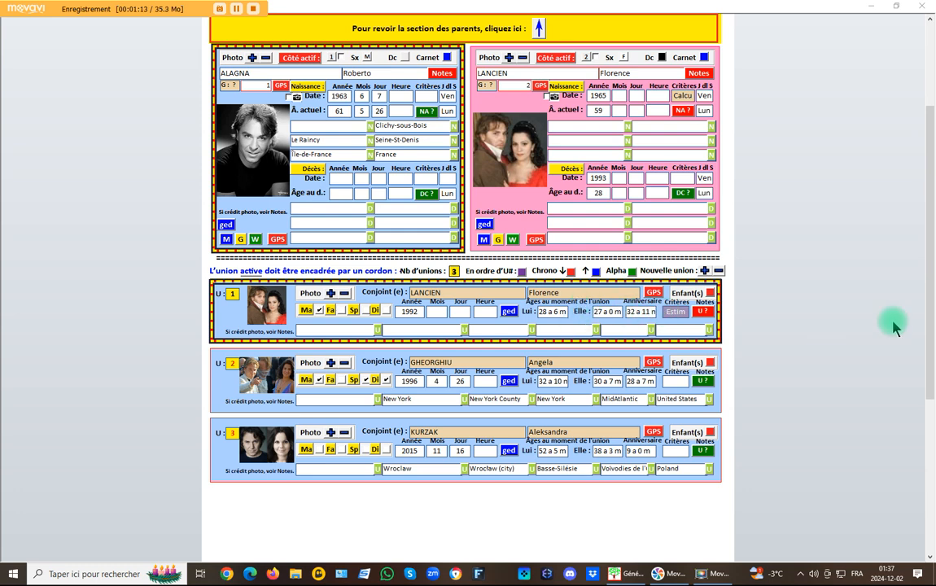
# Step: View the children recorded for the first union in Opéramania and return to the interface
pyautogui.click(711, 294)
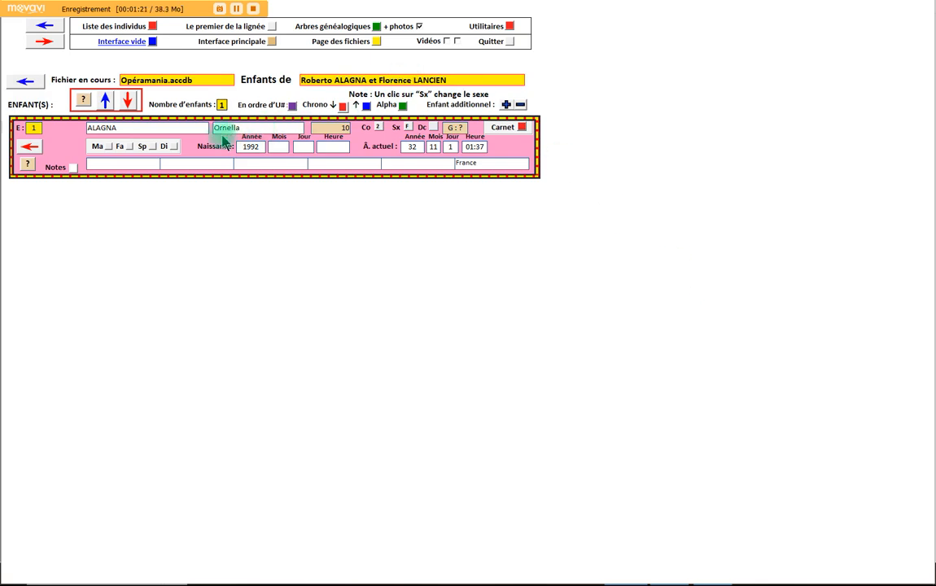
pyautogui.click(158, 129)
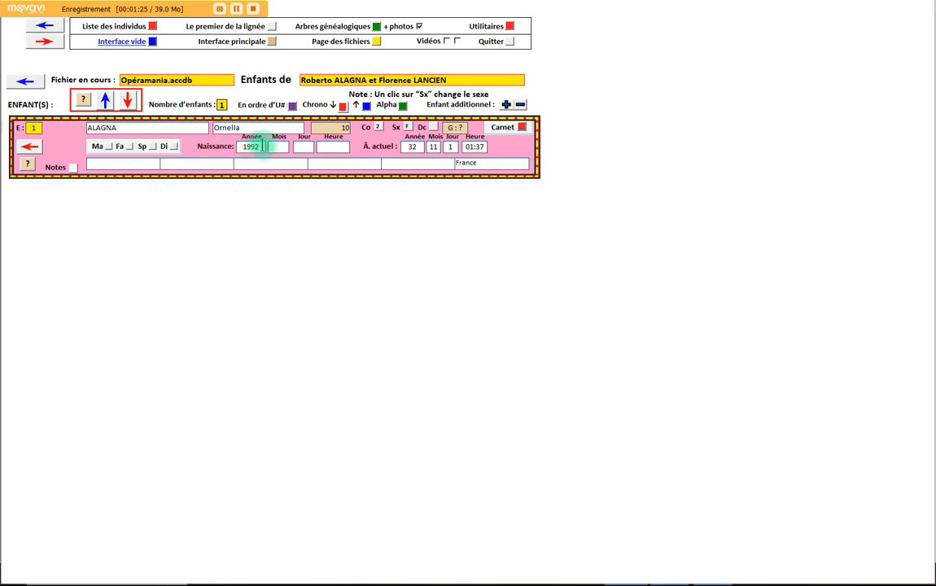
pyautogui.click(32, 82)
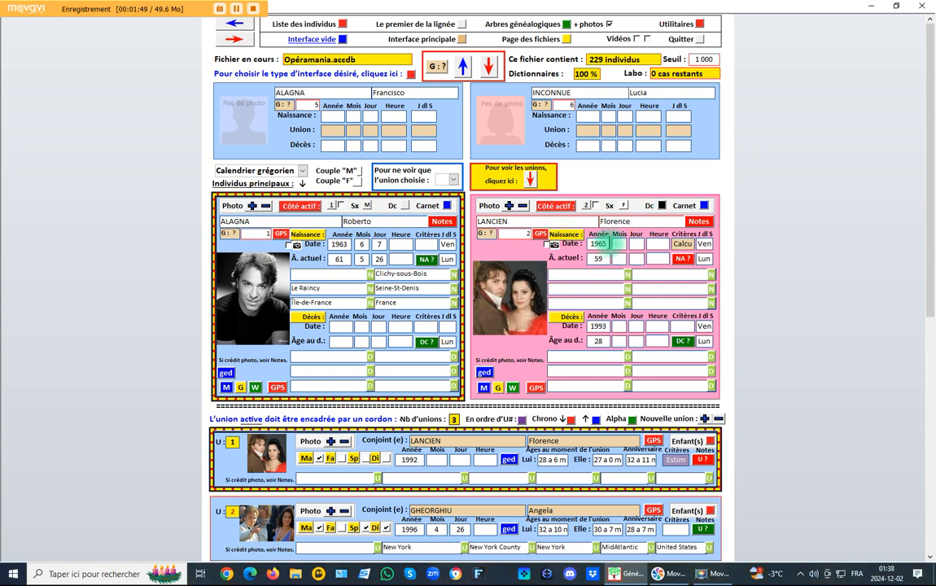
# Step: Read the birth-date note of the first union's female partner and close it
pyautogui.click(681, 259)
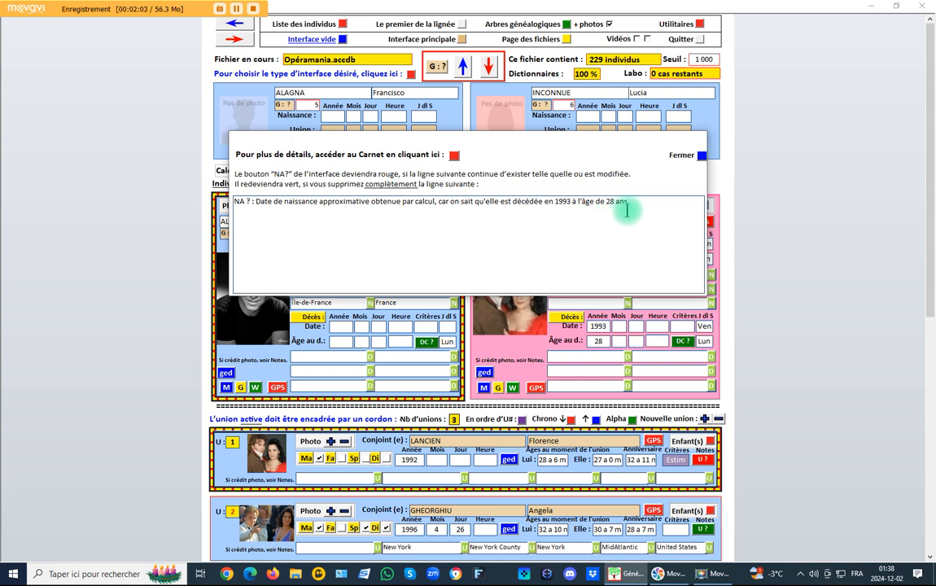
pyautogui.click(700, 155)
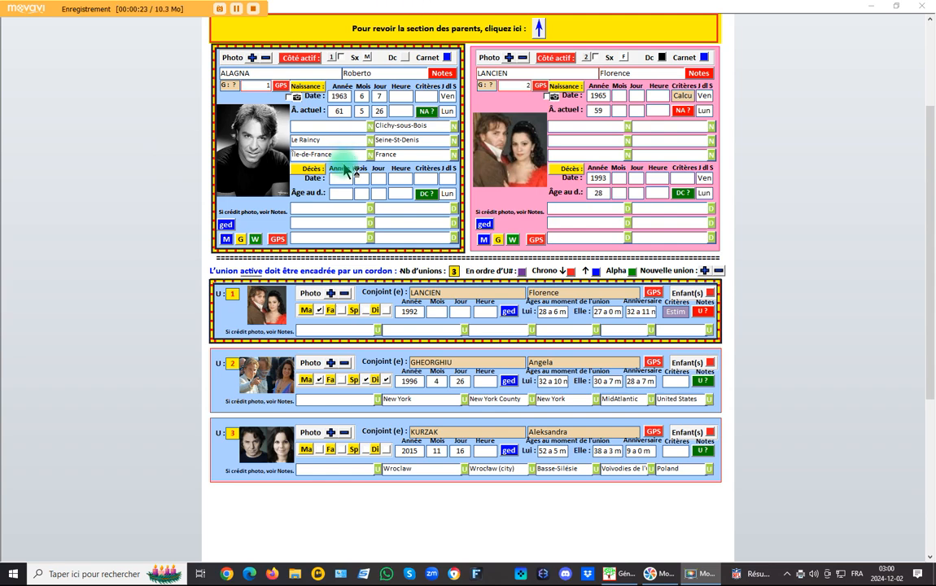
# Step: Make the second union active and open its separation details on the 03.- Unions page
pyautogui.click(232, 364)
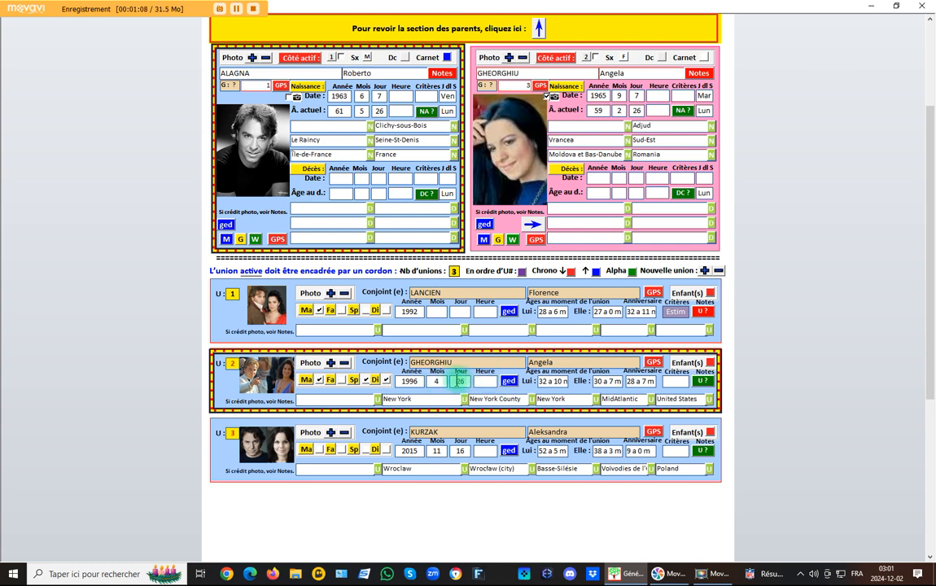
pyautogui.click(436, 382)
pyautogui.write('4')
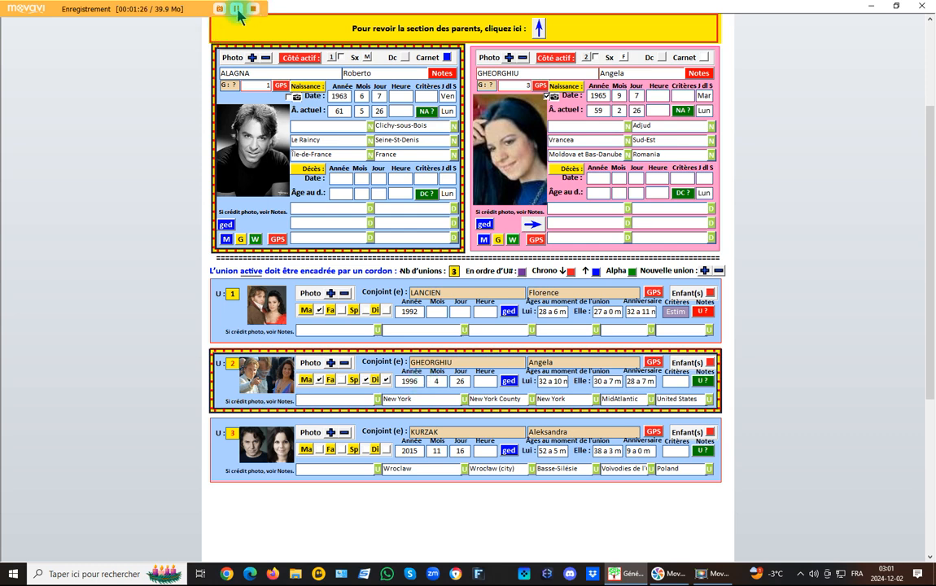
pyautogui.click(218, 10)
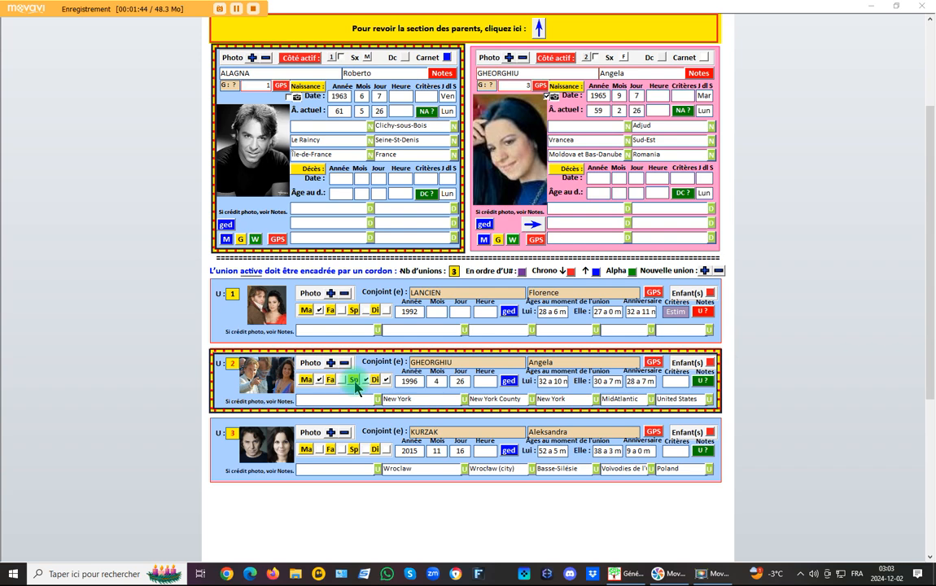
pyautogui.click(354, 380)
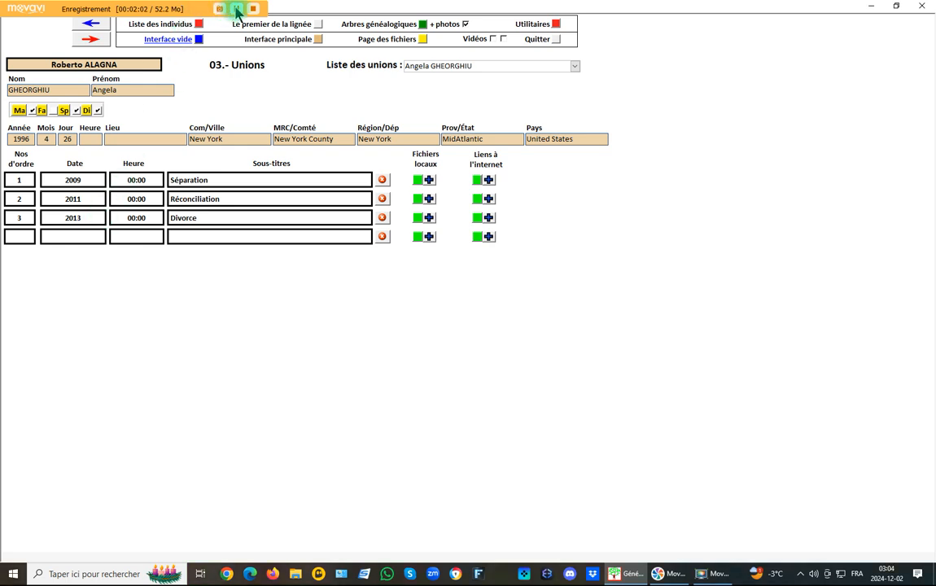
pyautogui.click(236, 9)
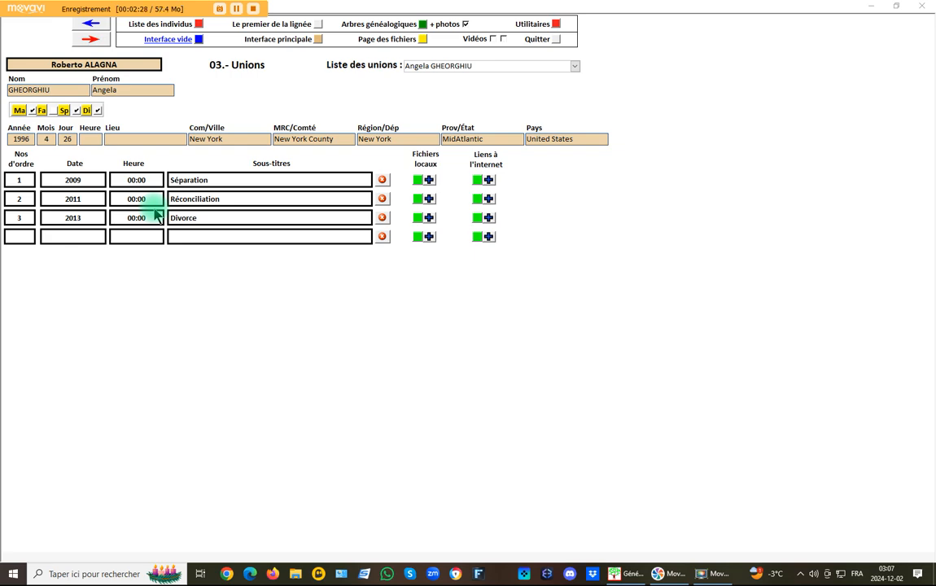
pyautogui.click(236, 9)
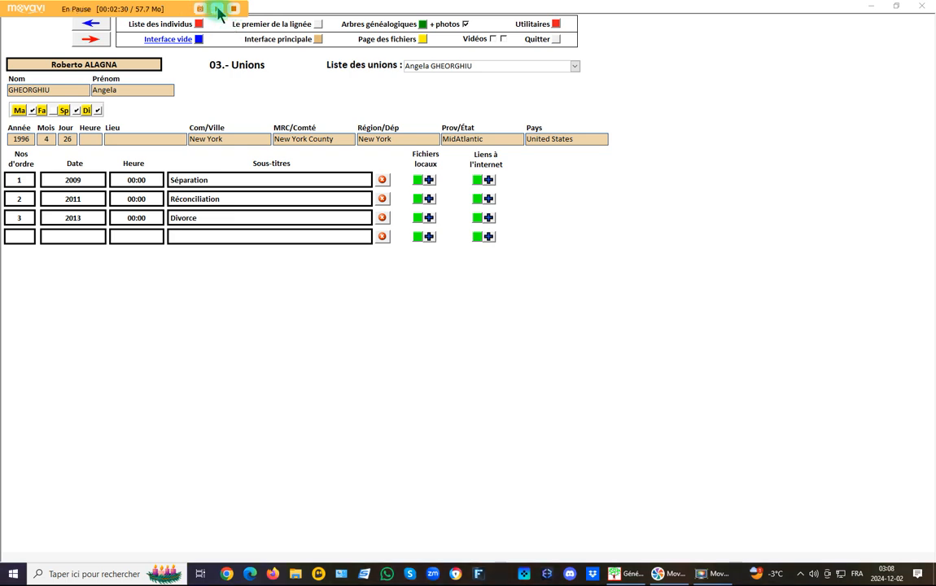
pyautogui.click(236, 8)
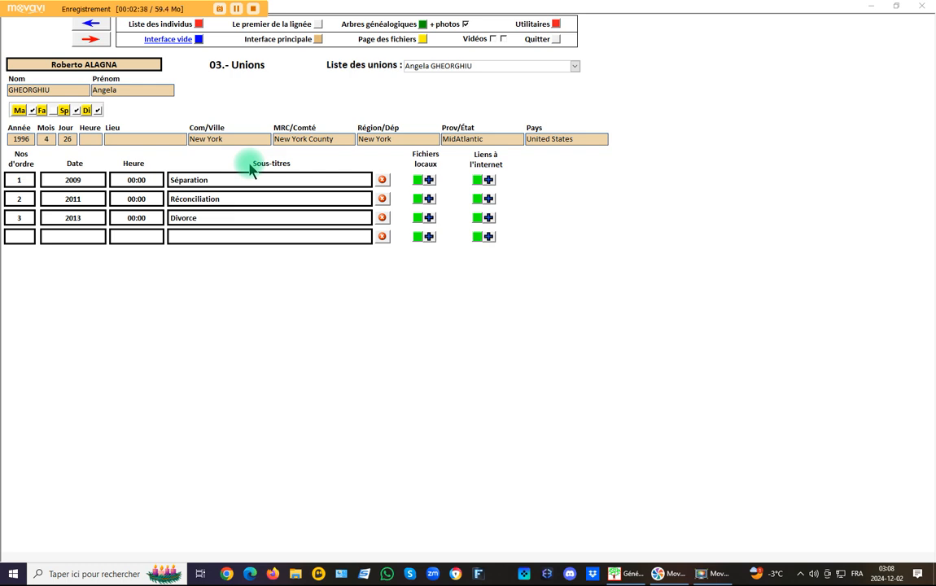
pyautogui.click(236, 10)
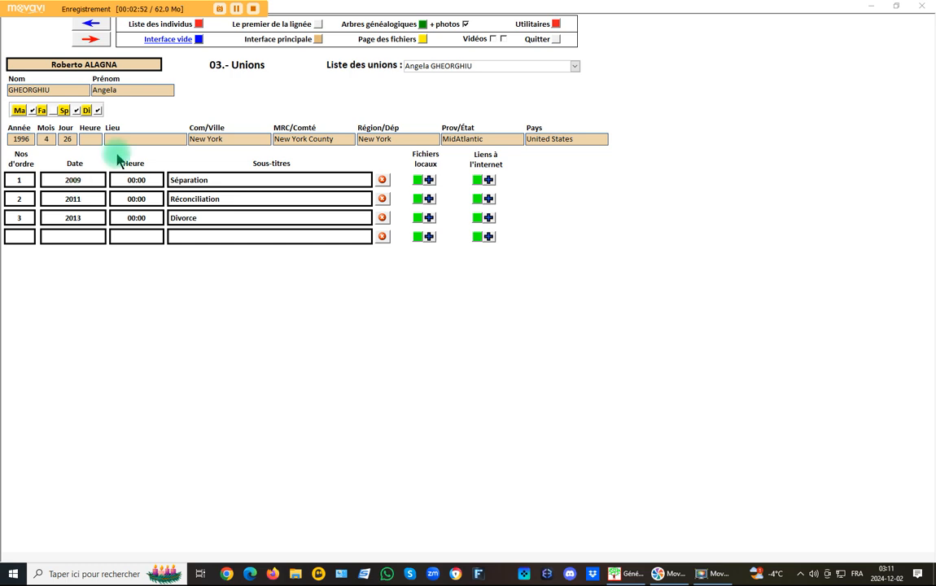
pyautogui.click(236, 9)
pyautogui.click(218, 10)
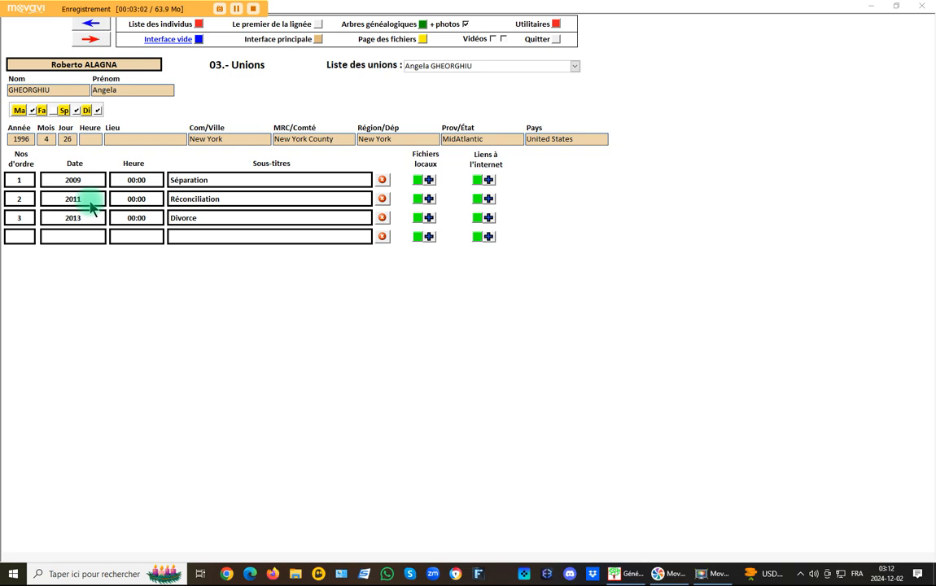
pyautogui.click(237, 10)
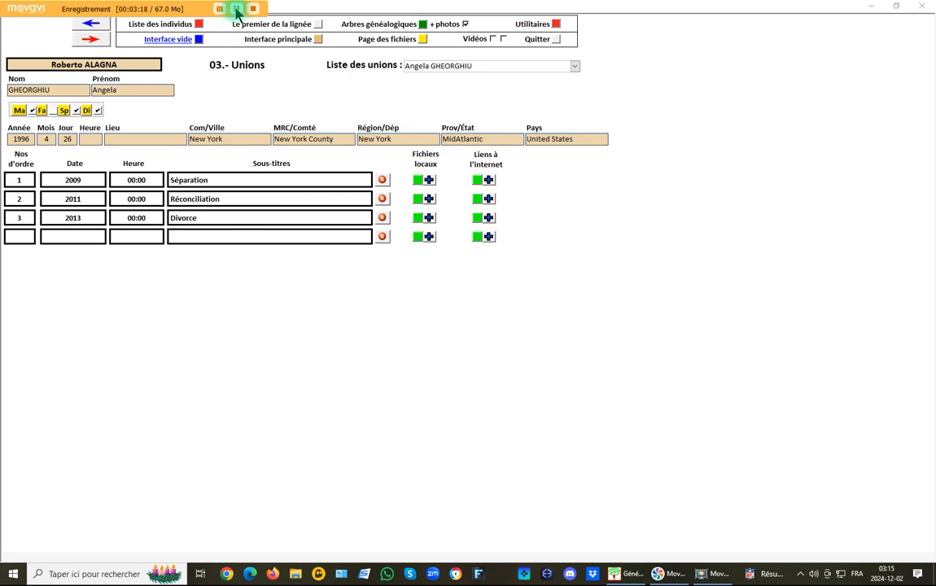
pyautogui.click(237, 10)
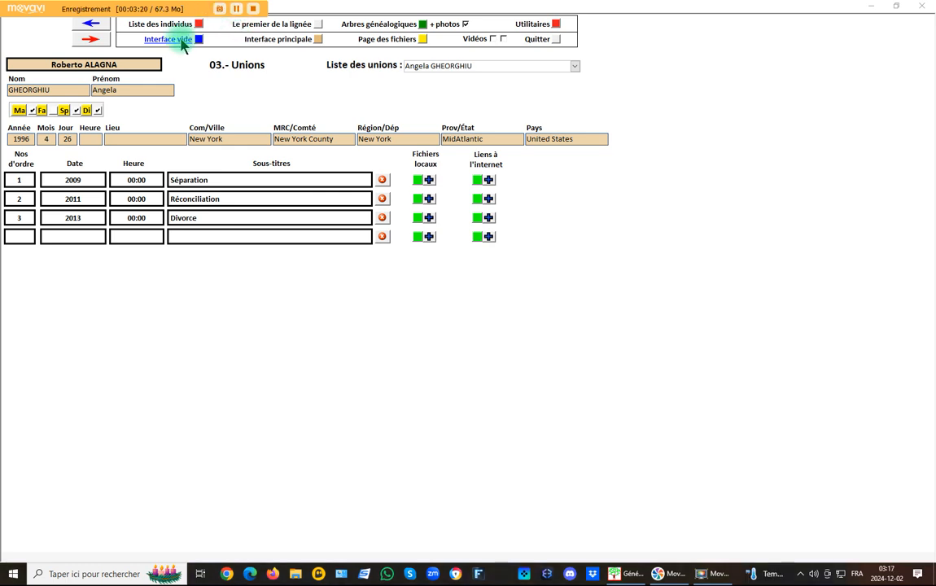
# Step: Go back from the union details to the Carnet universel list of domains
pyautogui.click(96, 27)
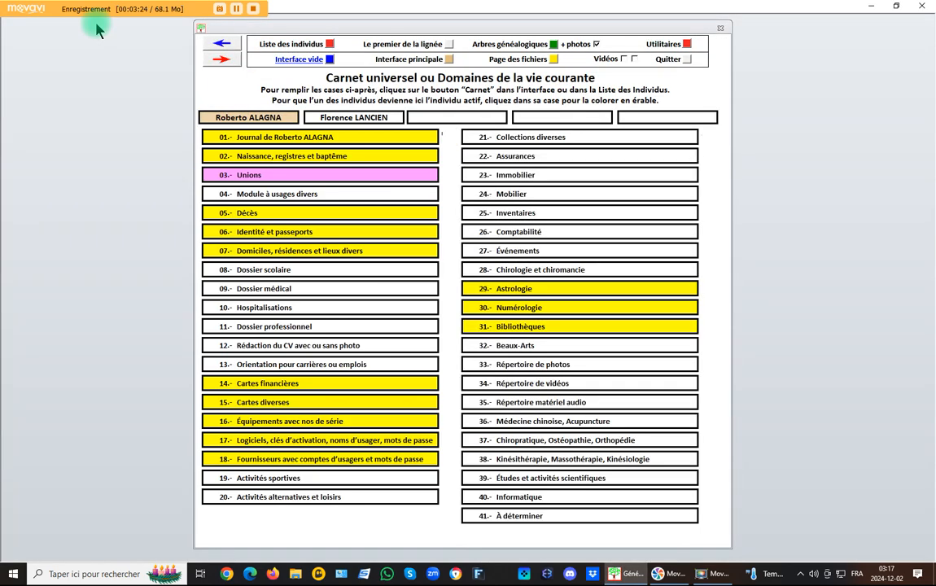
# Step: Return from the Carnet universel to the interface and make the third union active
pyautogui.click(223, 46)
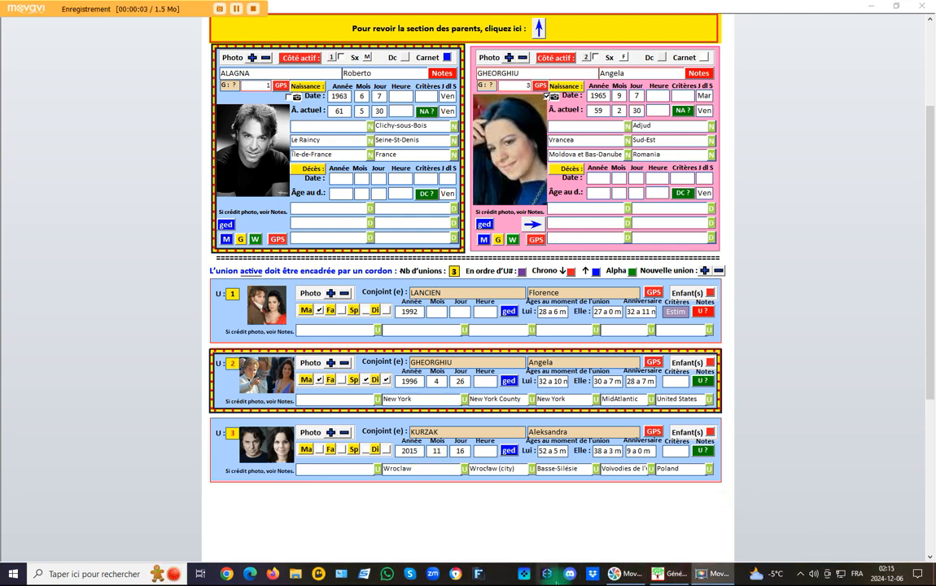
pyautogui.click(233, 433)
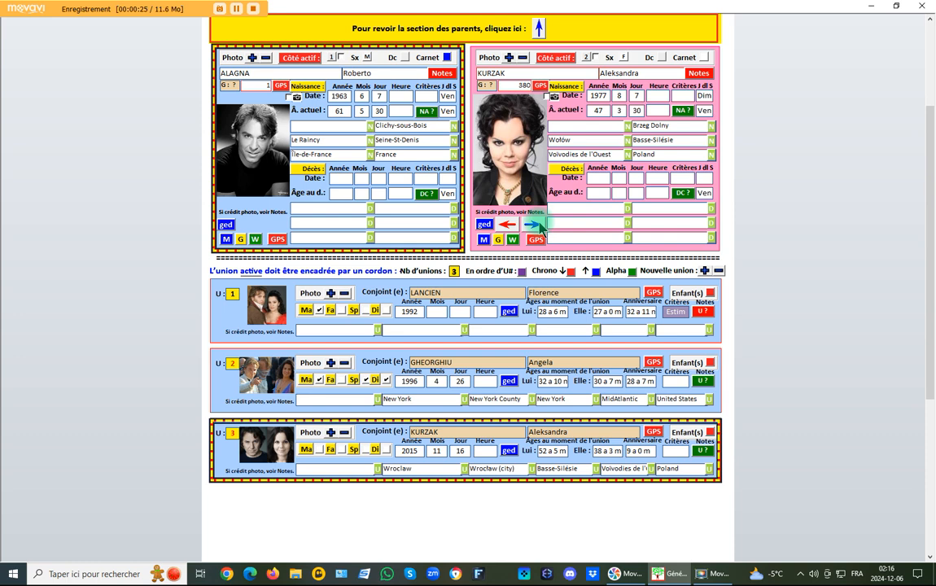
# Step: Browse forward and back through the photos of the third union's female partner
pyautogui.click(539, 226)
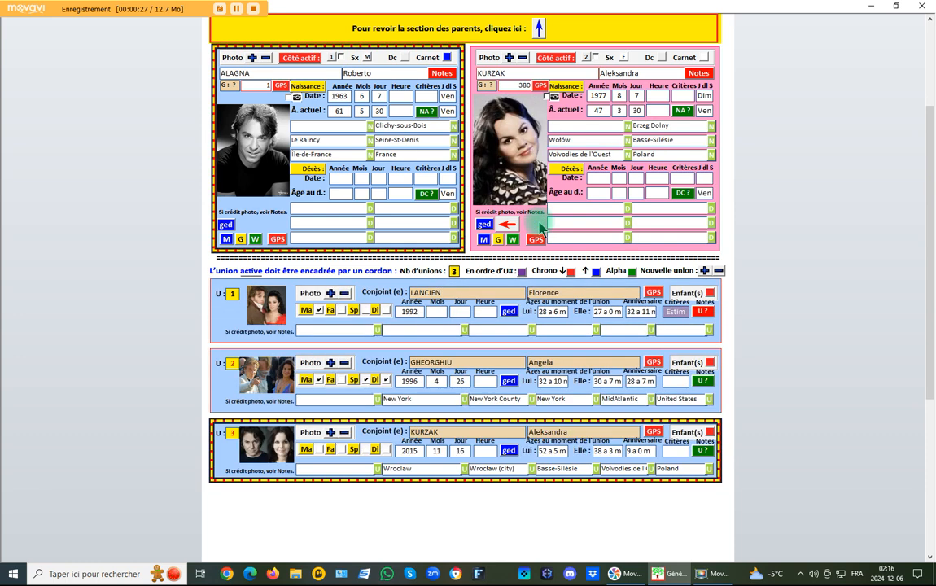
pyautogui.click(513, 227)
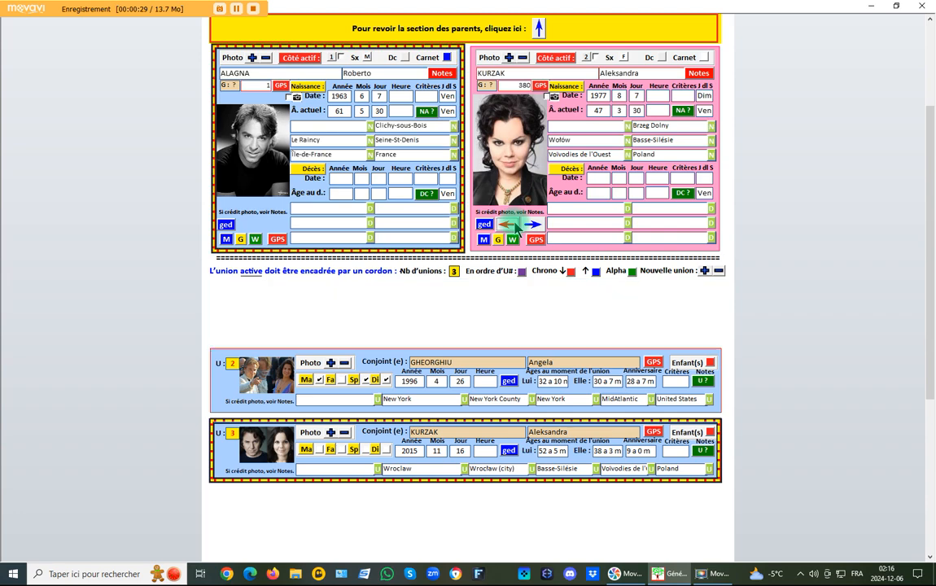
pyautogui.click(512, 227)
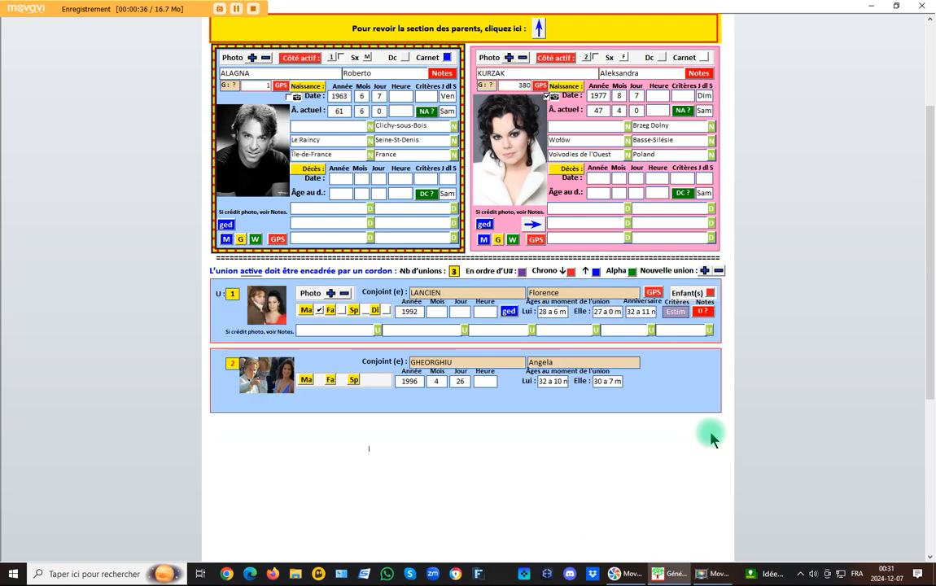
# Step: View the children recorded for the third union and return to the unions section of the interface
pyautogui.click(712, 434)
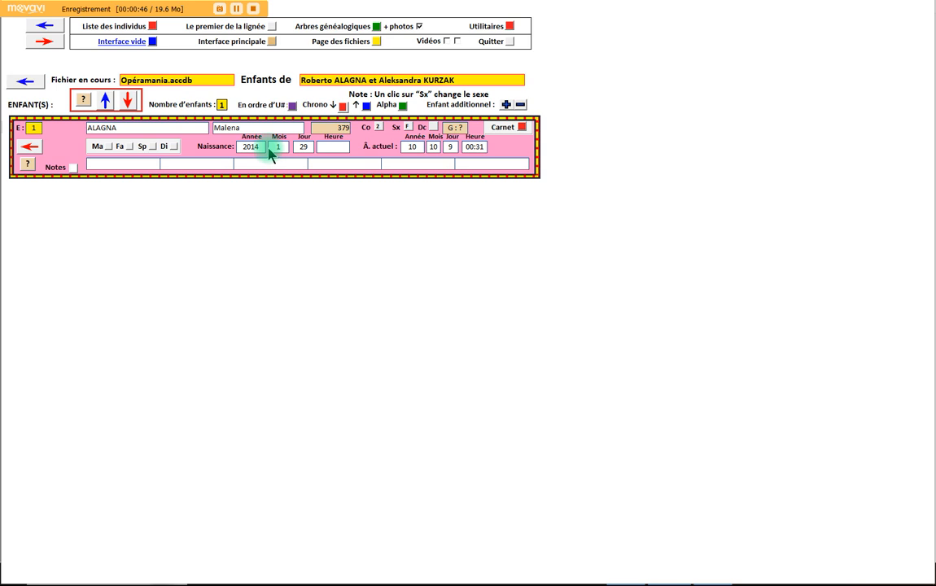
pyautogui.click(32, 81)
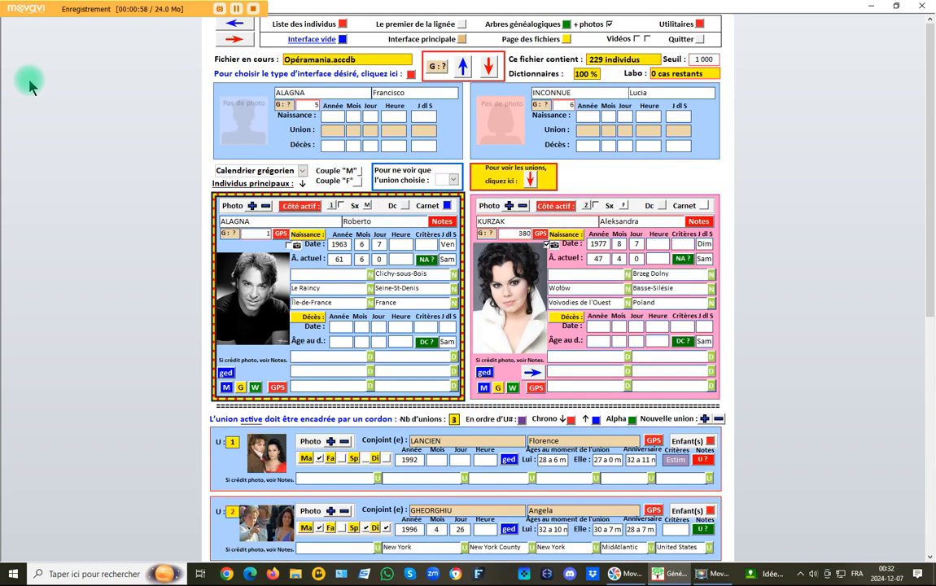
pyautogui.click(530, 178)
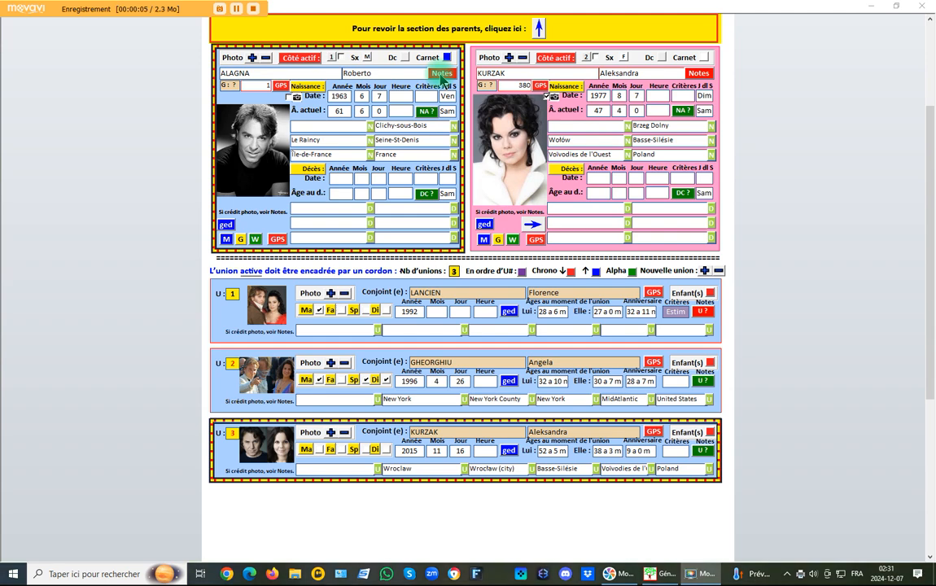
# Step: Open the male main individual's notes and play a video from his Vidéos archive
pyautogui.click(442, 74)
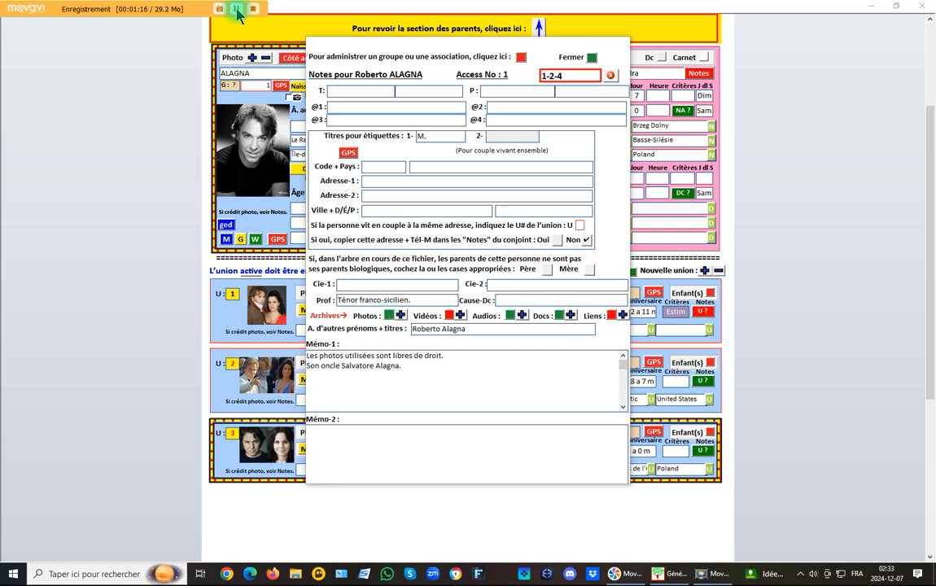
pyautogui.click(449, 316)
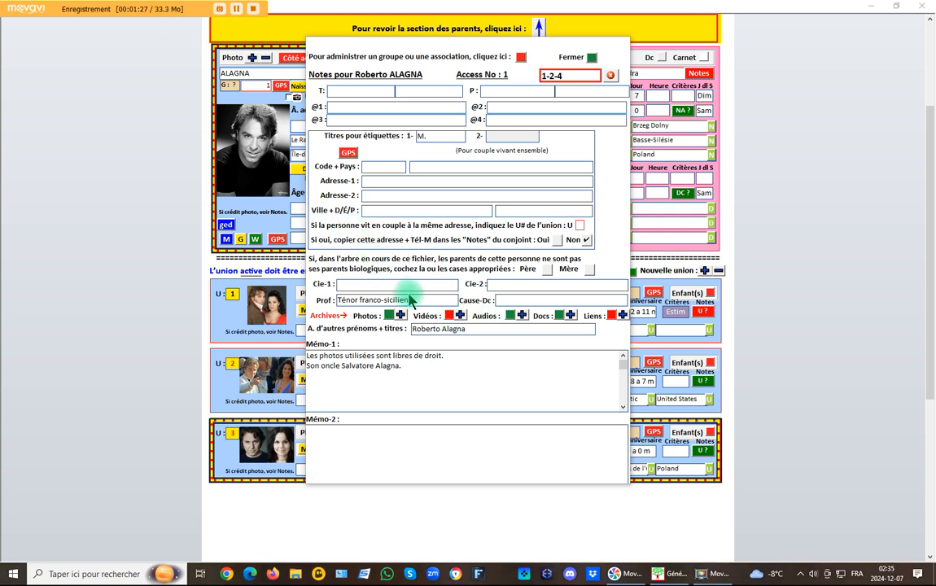
pyautogui.click(450, 315)
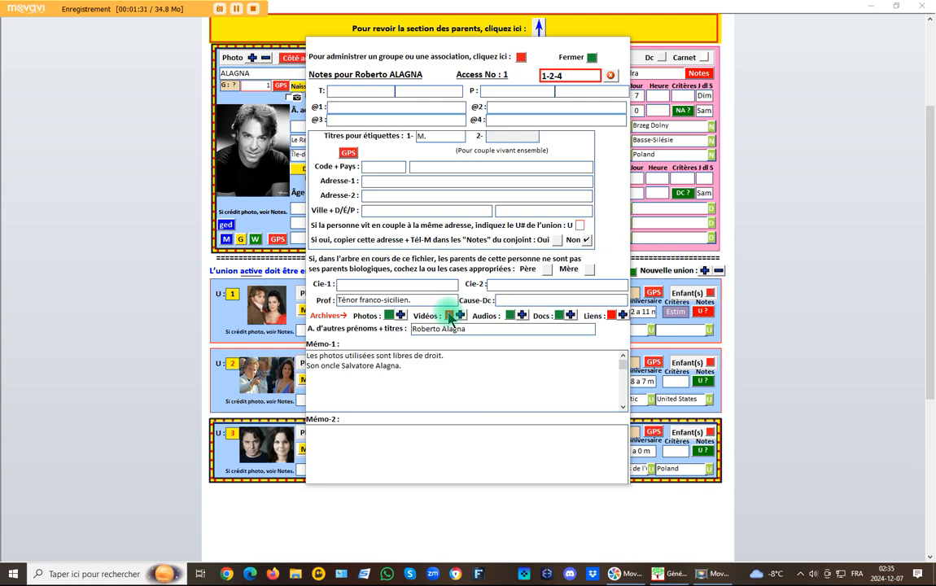
pyautogui.click(449, 316)
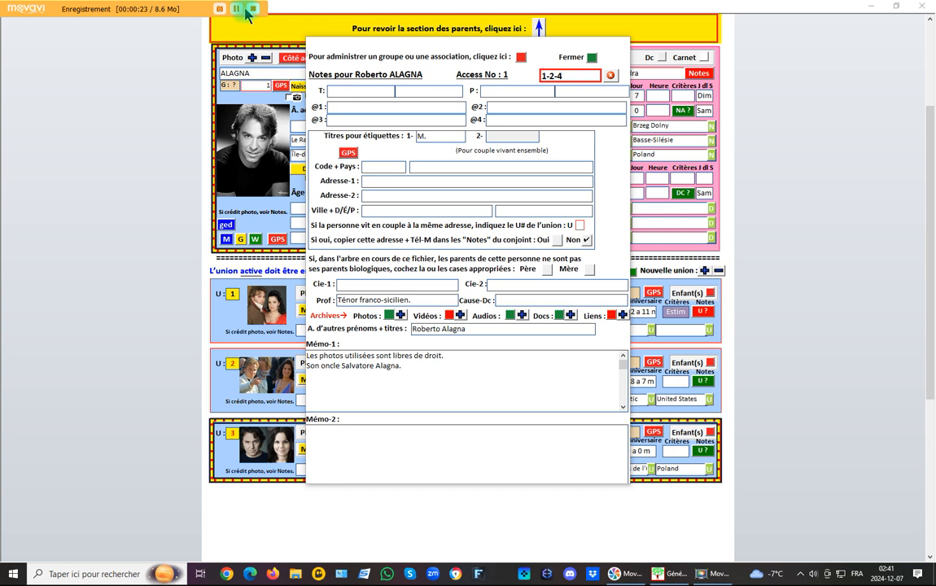
pyautogui.click(236, 9)
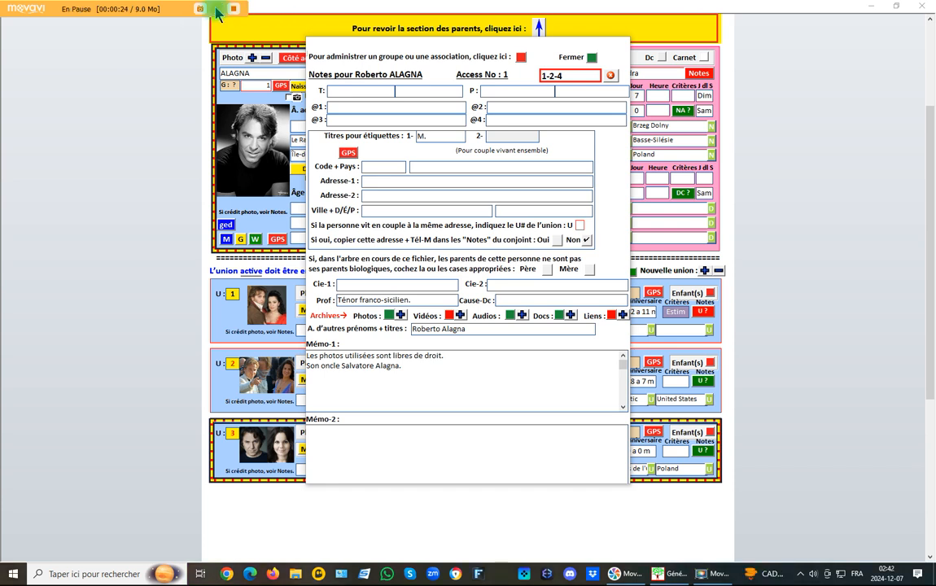
pyautogui.click(218, 10)
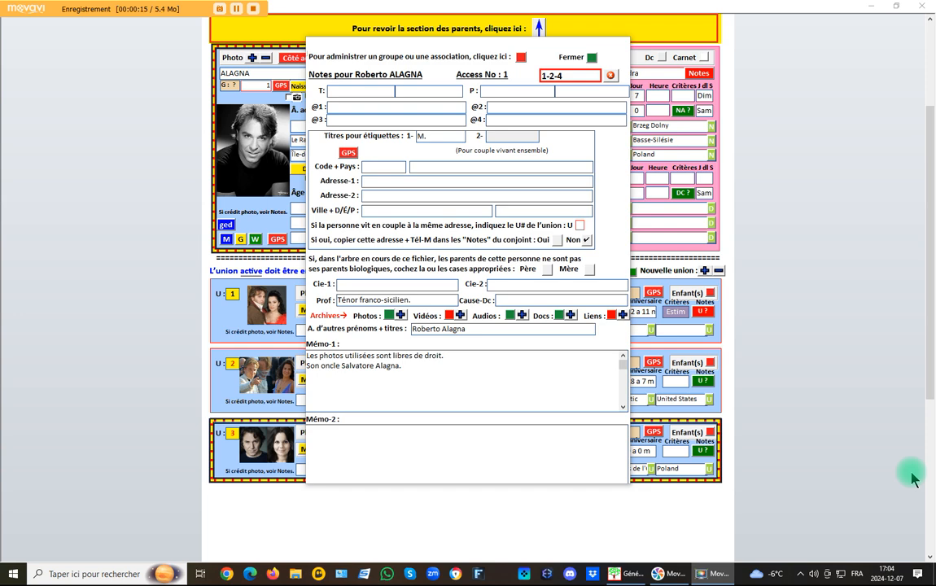
pyautogui.click(452, 318)
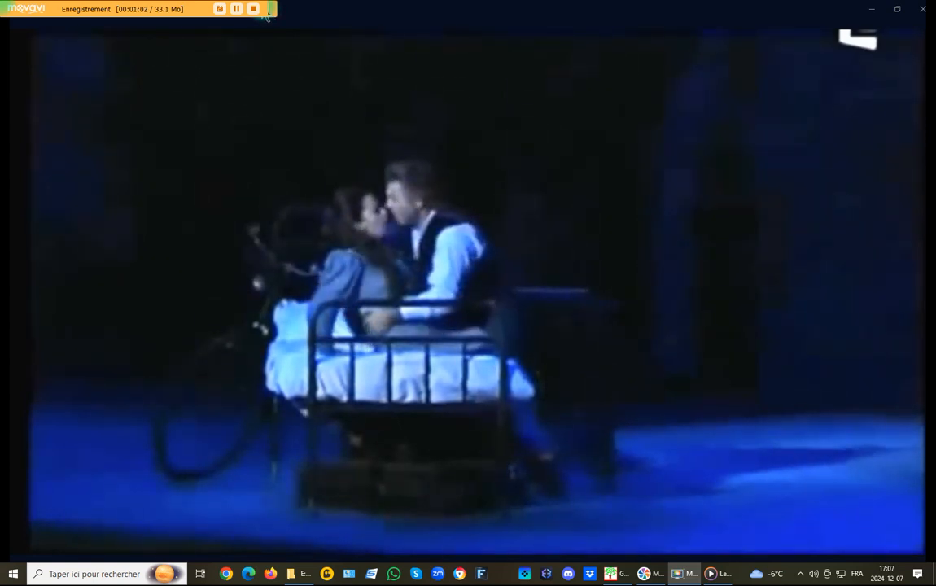
pyautogui.click(254, 10)
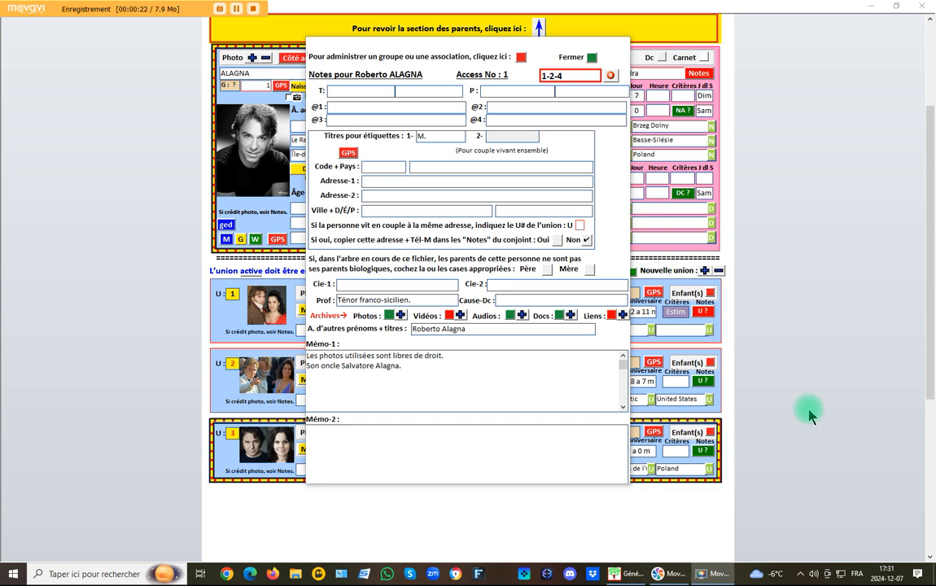
# Step: Open the Liens archive in the notes and play the linked "LE GRAND SHOW | A la luz de la luna" video in full screen
pyautogui.click(611, 315)
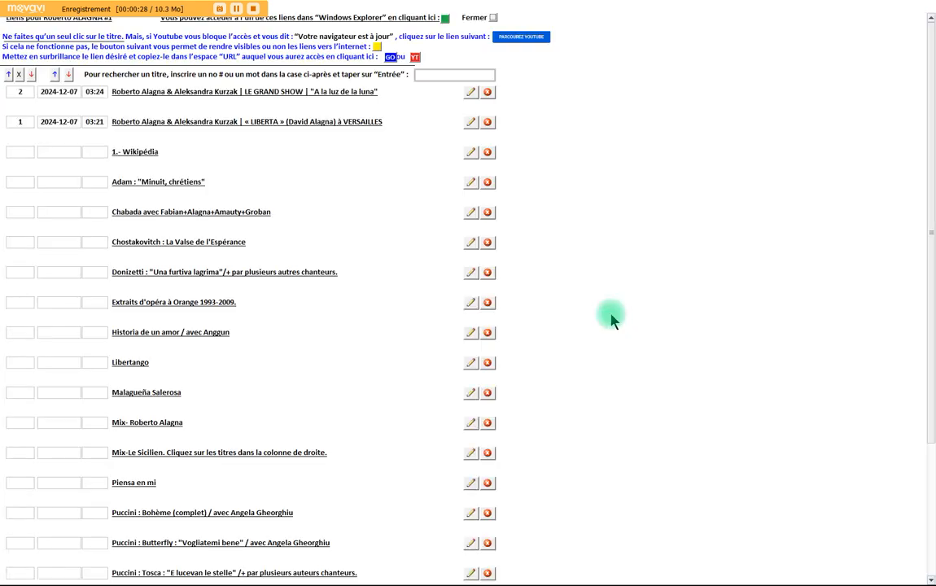
pyautogui.click(237, 91)
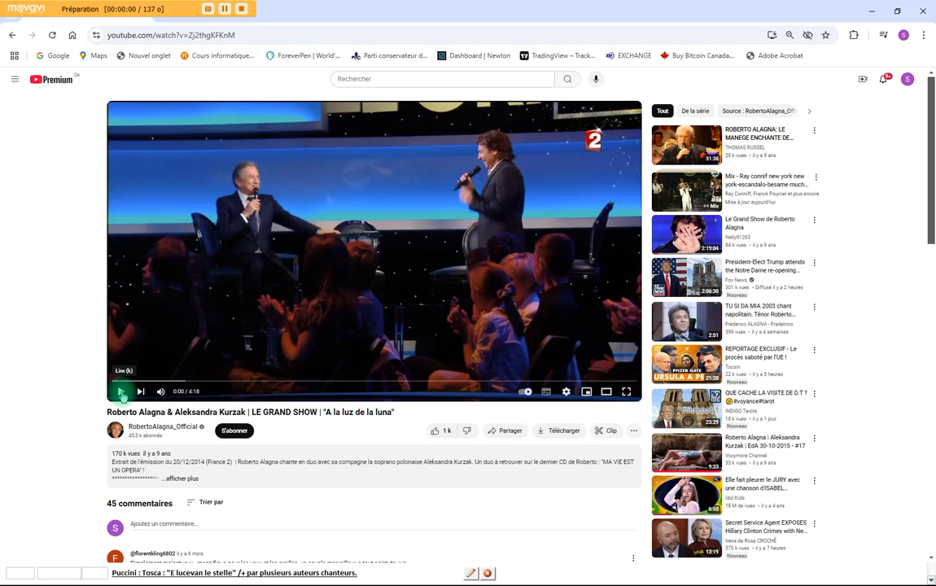
pyautogui.click(121, 393)
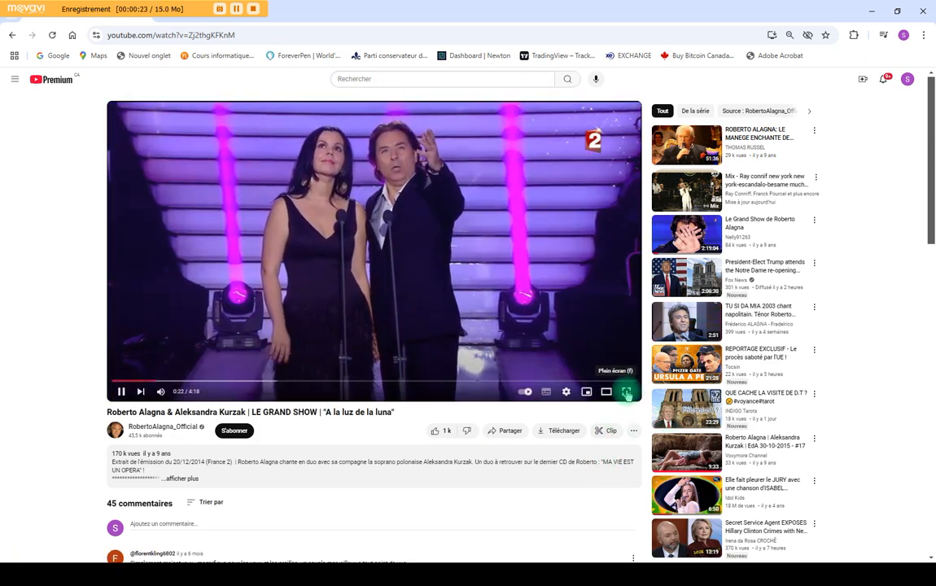
pyautogui.click(627, 392)
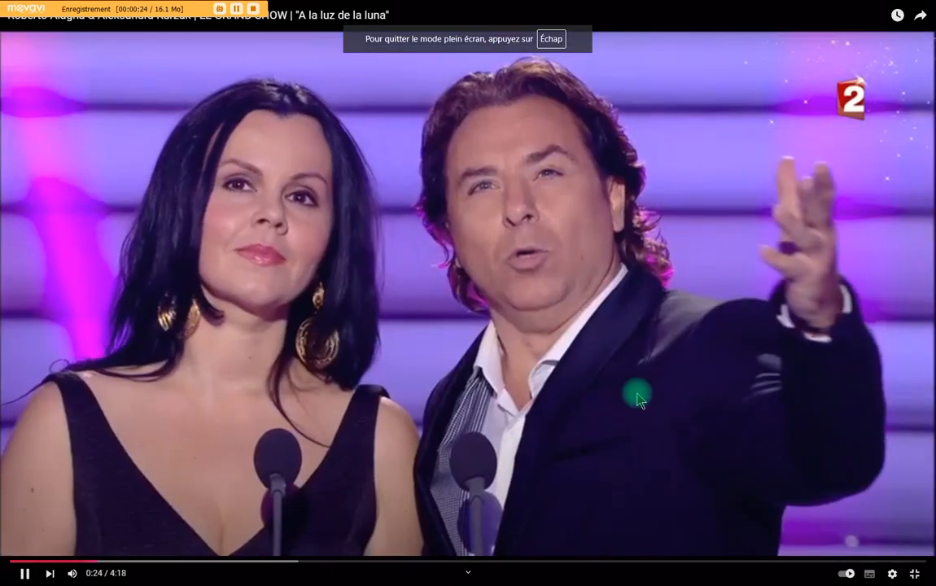